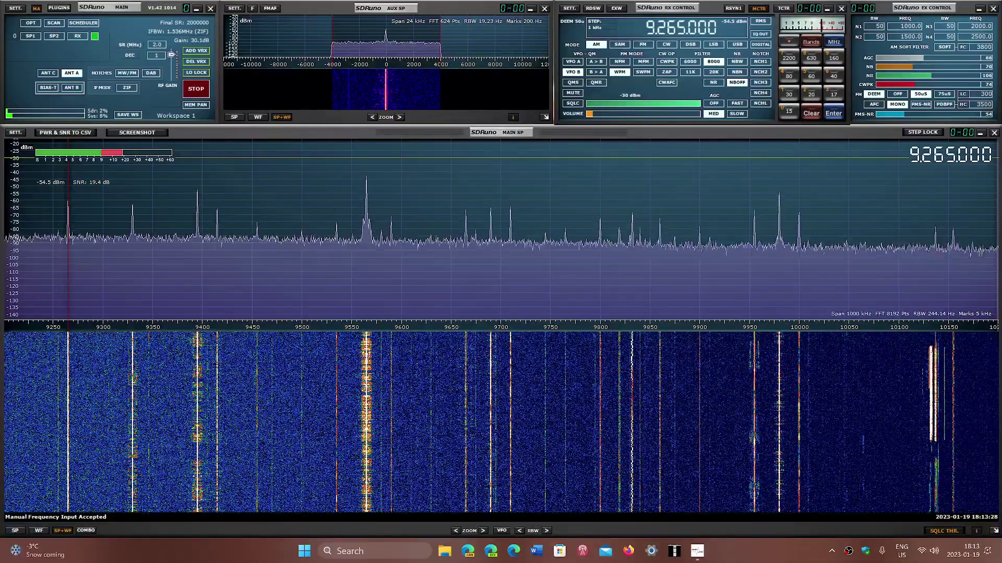
# - Raise the AF Level volume on the RX Control panel while listening at 9265 kHz
pyautogui.click(616, 115)
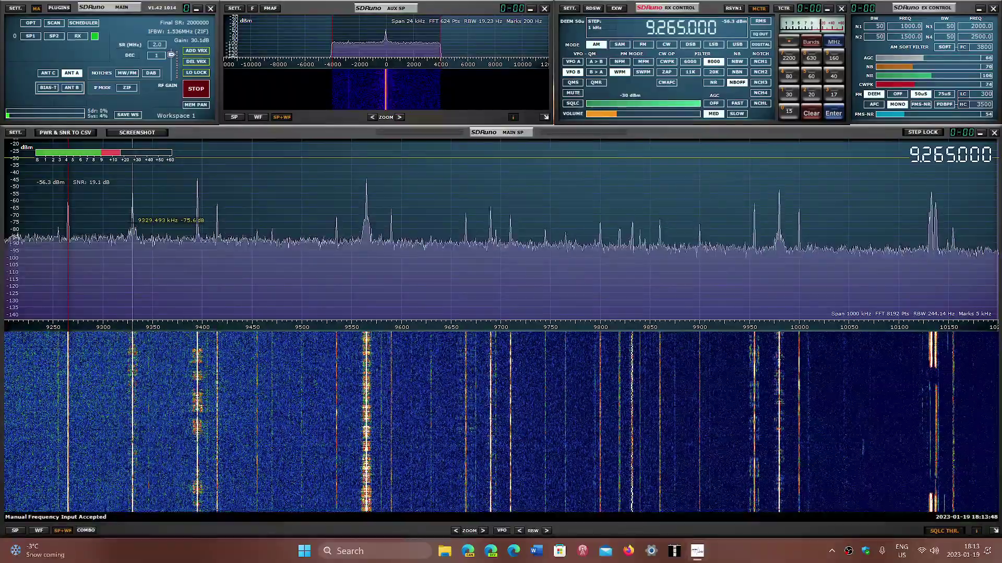
# - Tune to 9330 kHz from the 9329 kHz spectrum peak and lower the volume in two steps
pyautogui.click(132, 224)
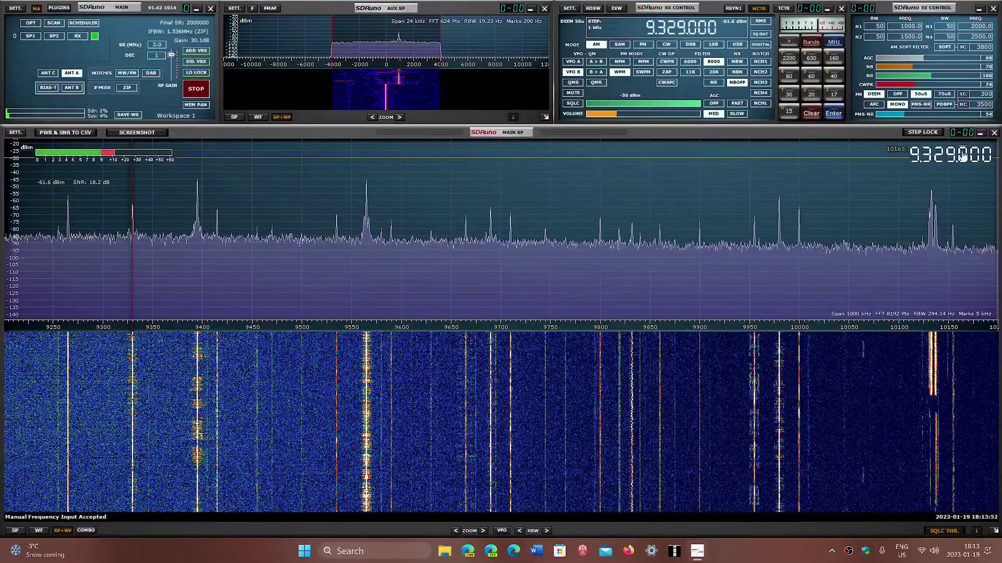
pyautogui.scroll(2, 949, 160)
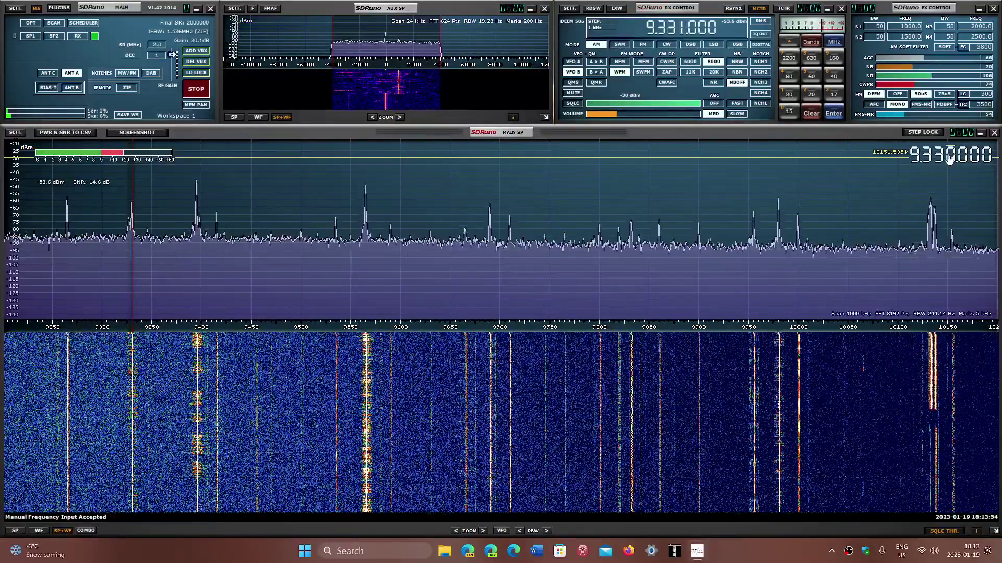
pyautogui.scroll(-1, 950, 159)
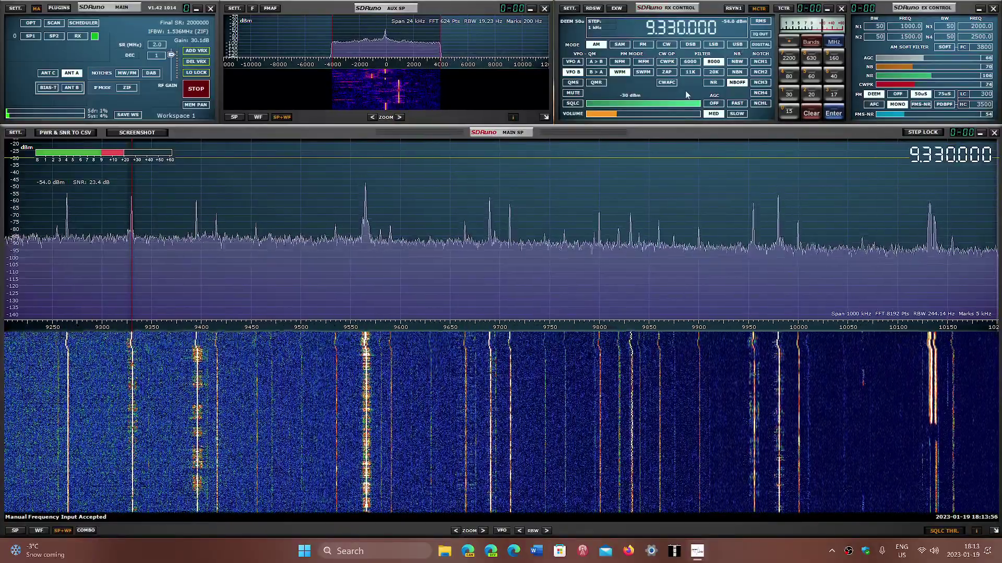
pyautogui.click(598, 115)
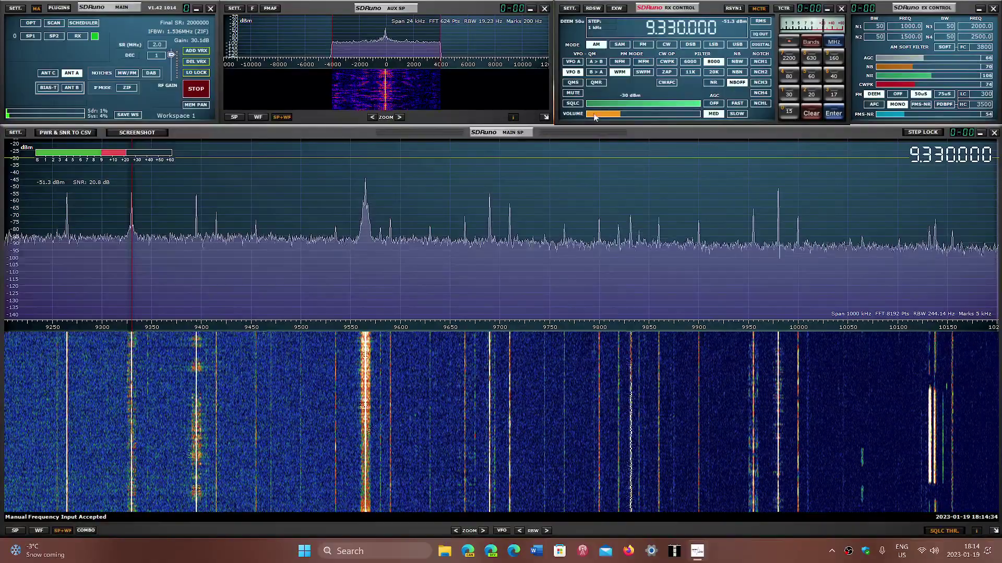
pyautogui.click(593, 114)
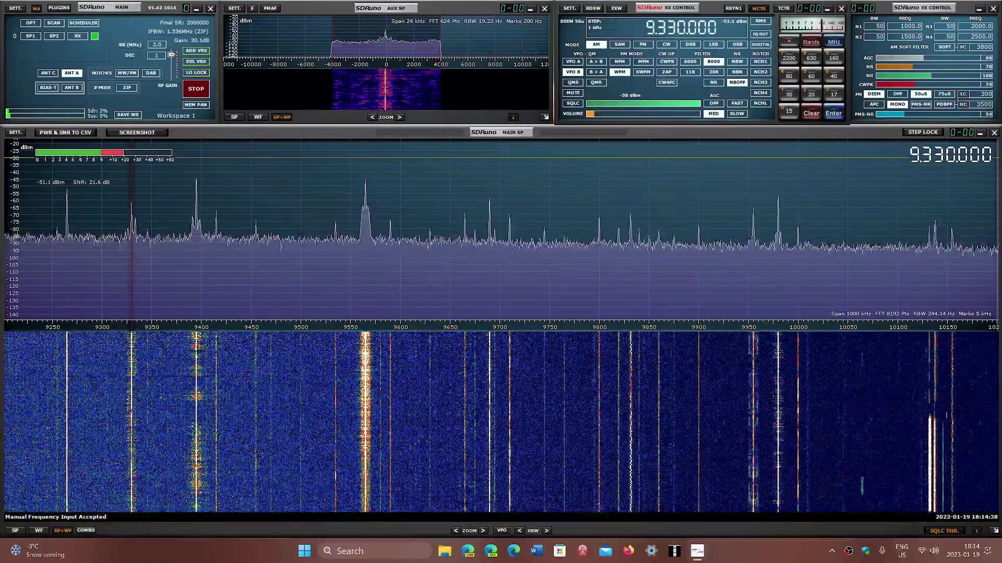
# - Tune to 9395 kHz from the 9394 kHz spectrum peak and raise the volume
pyautogui.click(196, 219)
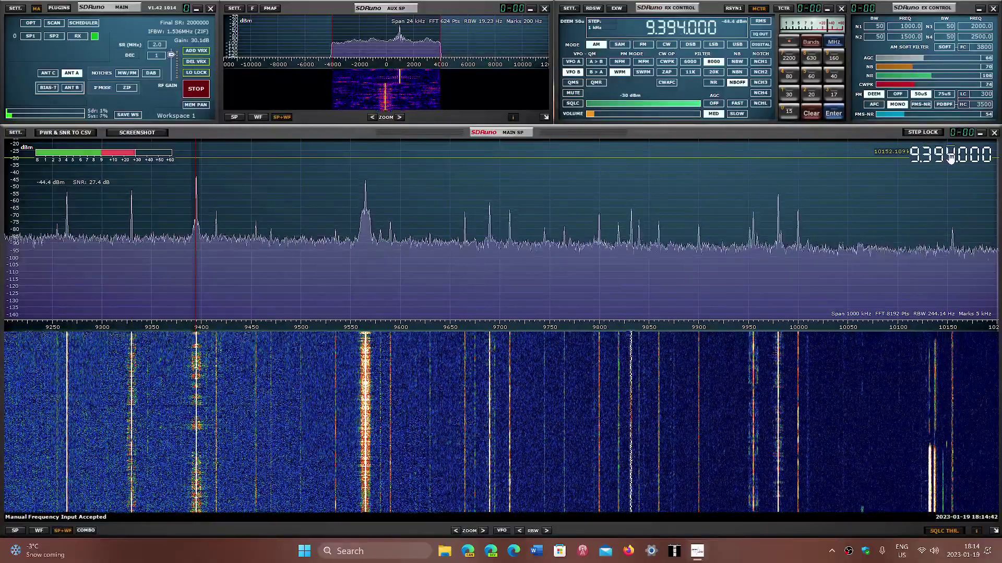
pyautogui.scroll(2, 951, 159)
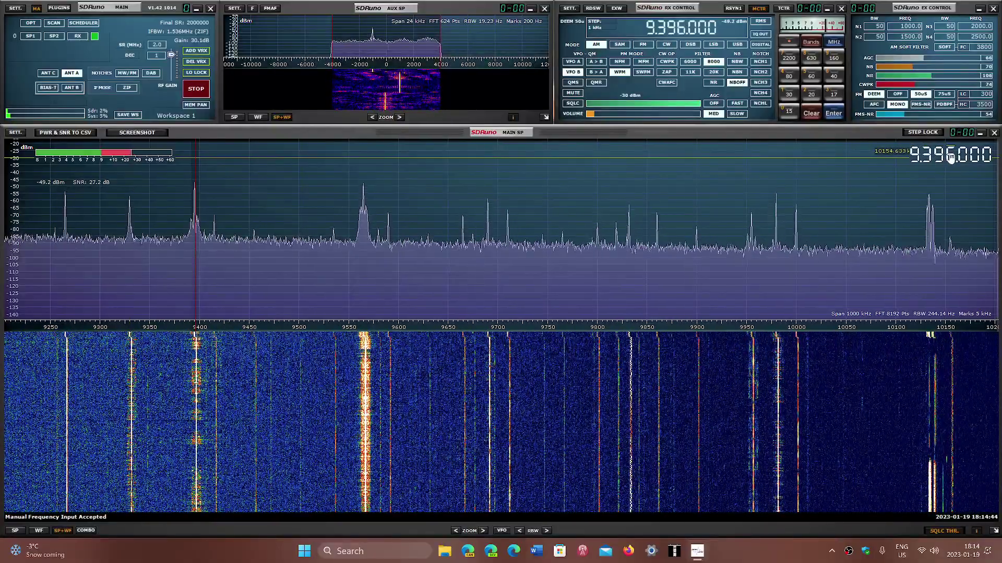
pyautogui.scroll(-1, 951, 158)
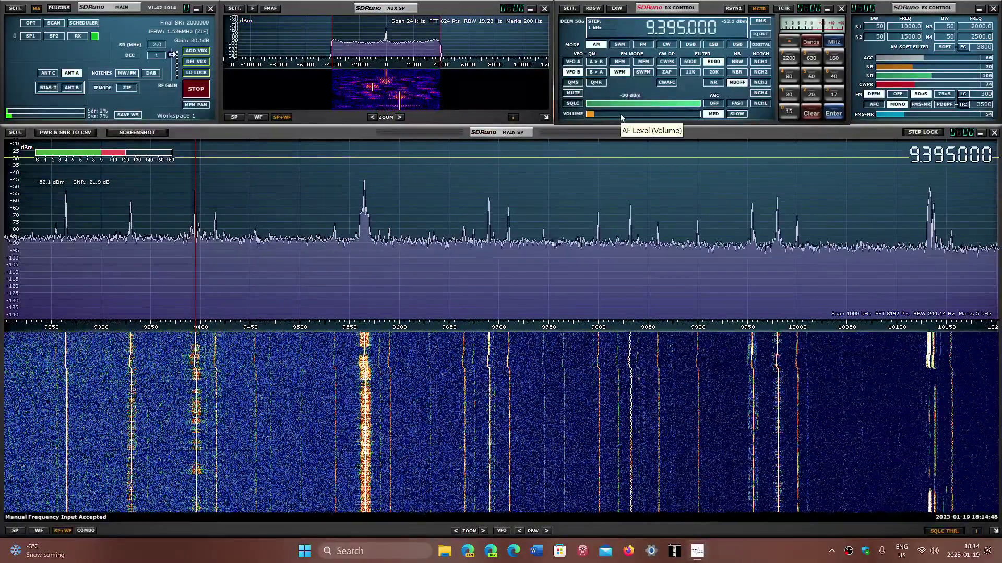
pyautogui.click(619, 115)
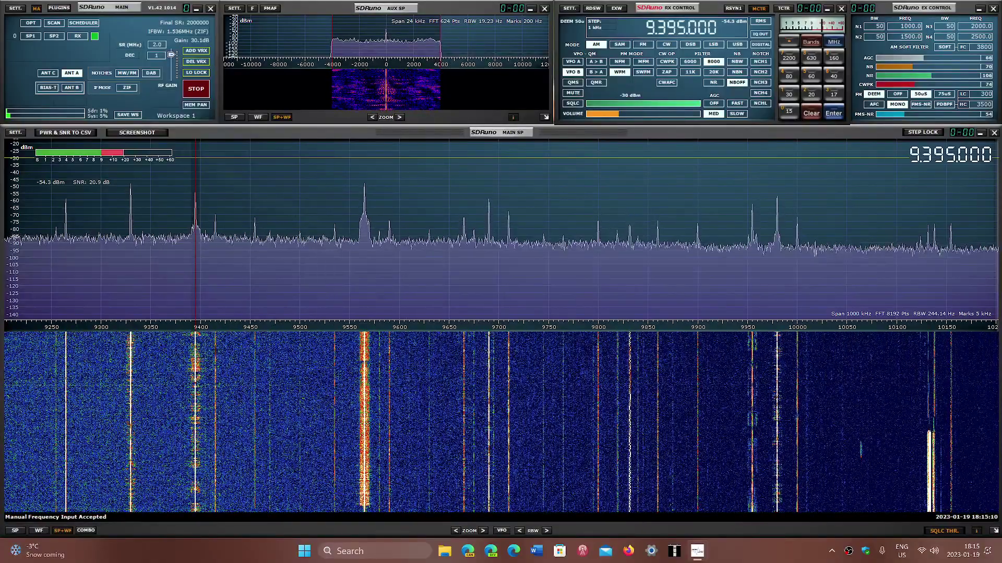
# - Tune to 9415 kHz from the 9414 kHz signal, then lower and bring back up the volume
pyautogui.click(215, 229)
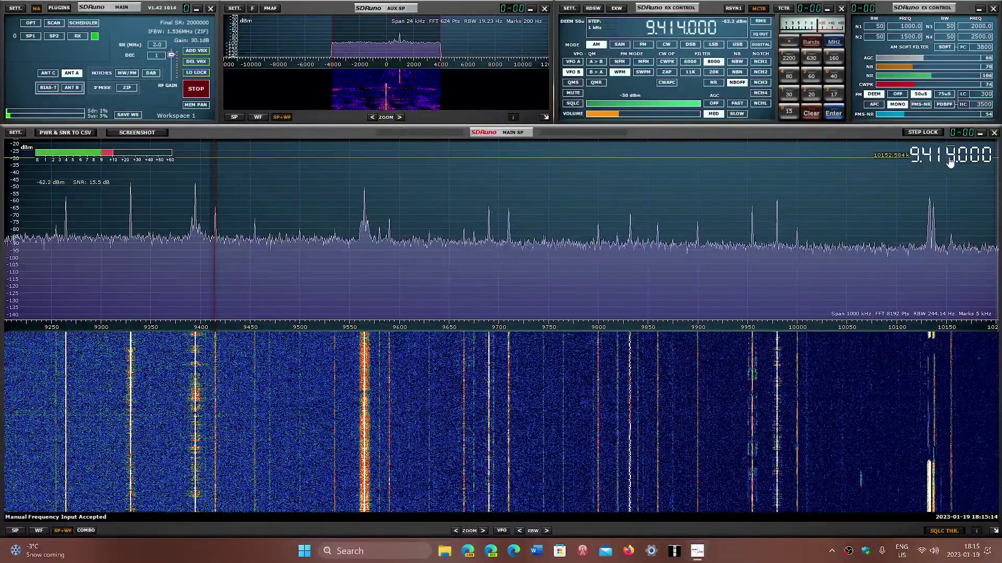
pyautogui.scroll(1, 950, 159)
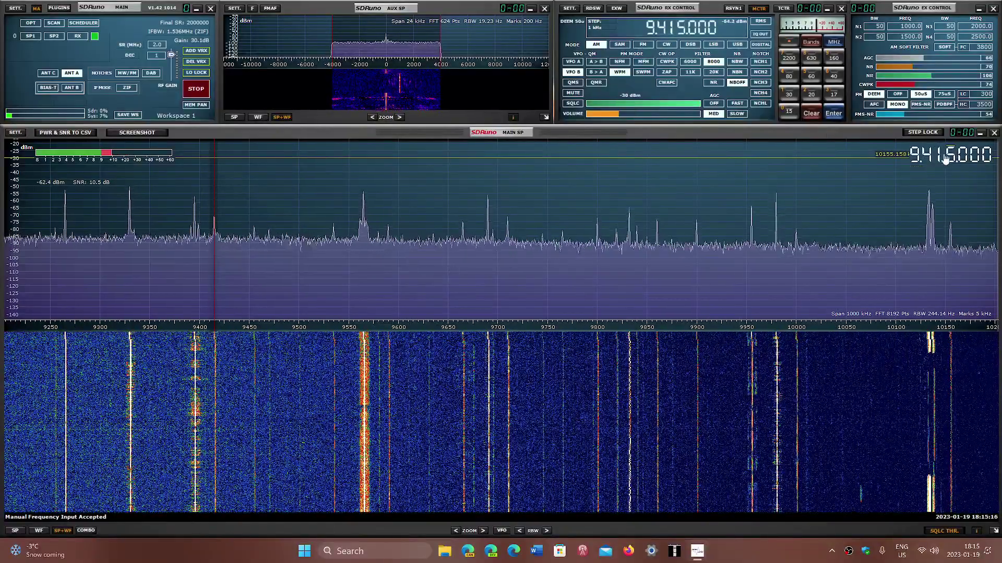
pyautogui.click(599, 114)
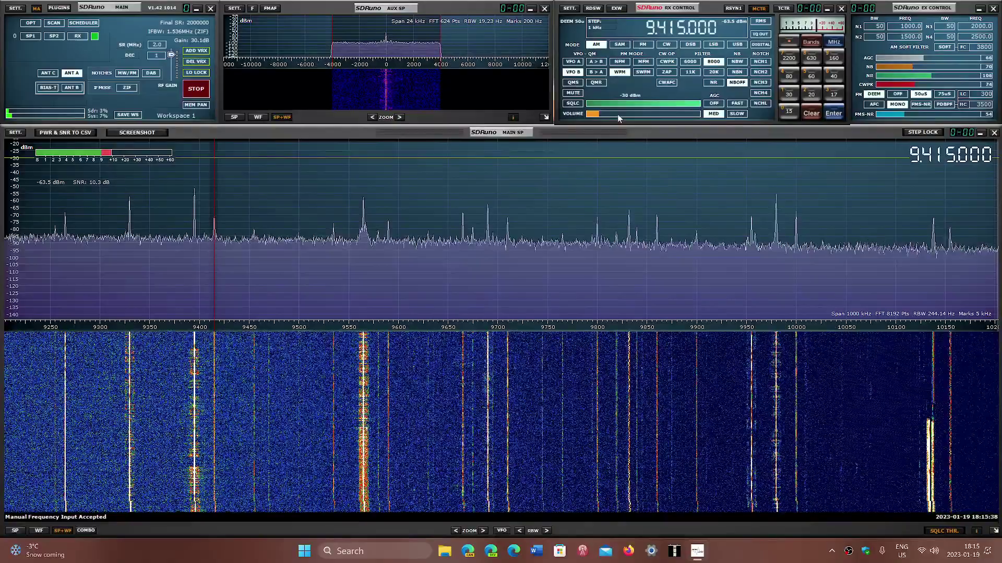
pyautogui.click(618, 115)
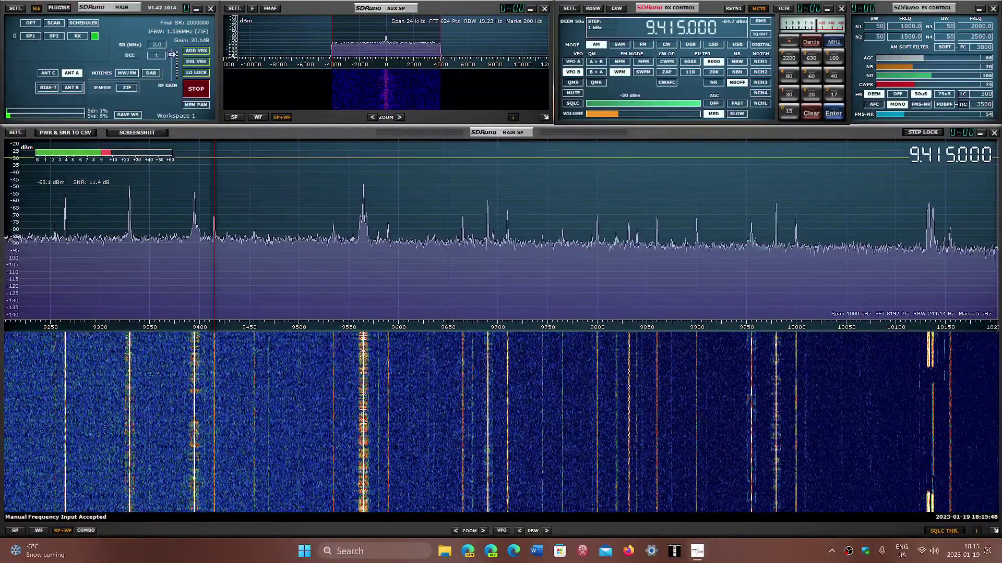
# - Enter 9455, 9535 and 9565 kHz in turn, then set the volume lower and slightly back up
pyautogui.write('9455')
pyautogui.press('Return')
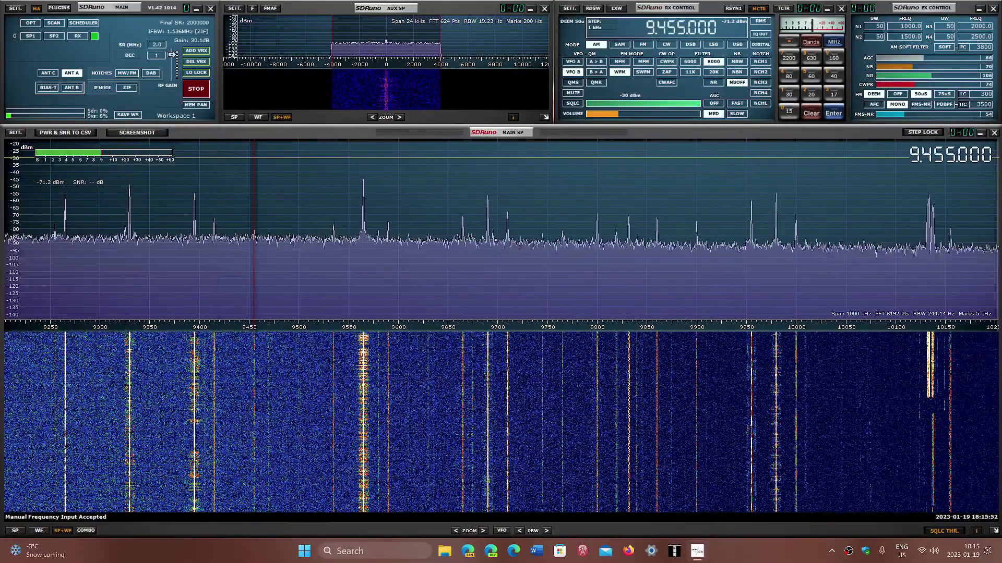
pyautogui.write('9535')
pyautogui.press('Return')
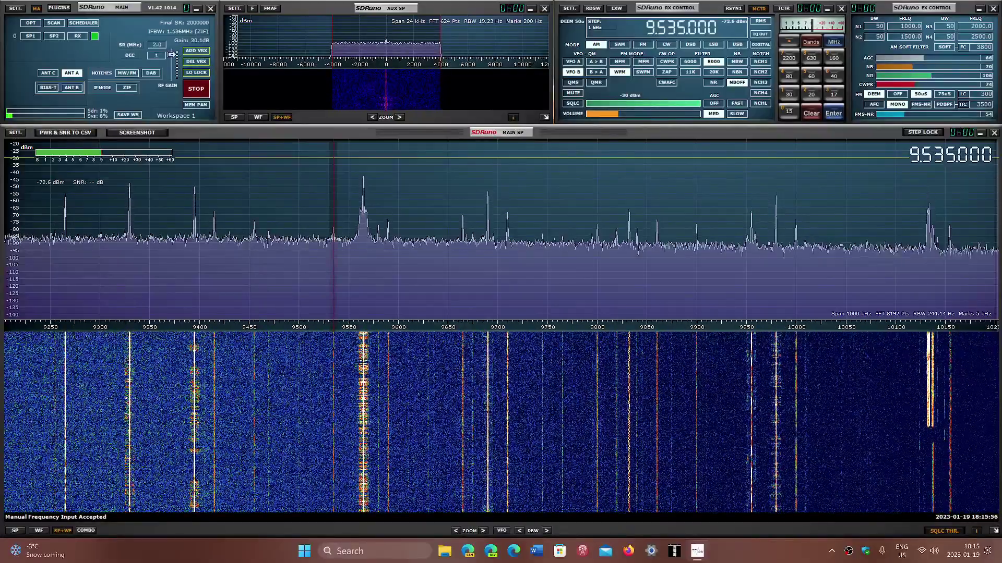
pyautogui.write('9565')
pyautogui.press('Return')
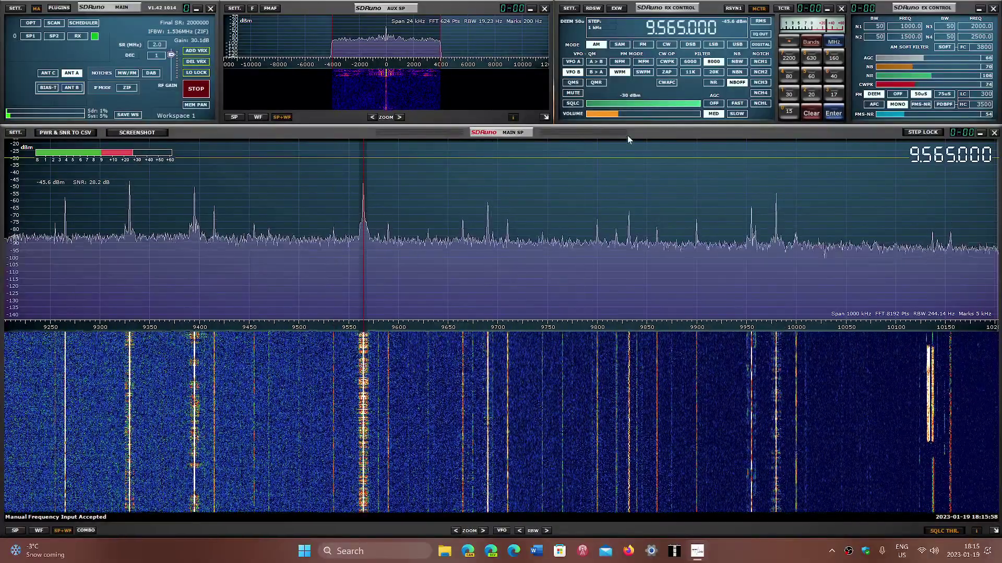
pyautogui.click(600, 114)
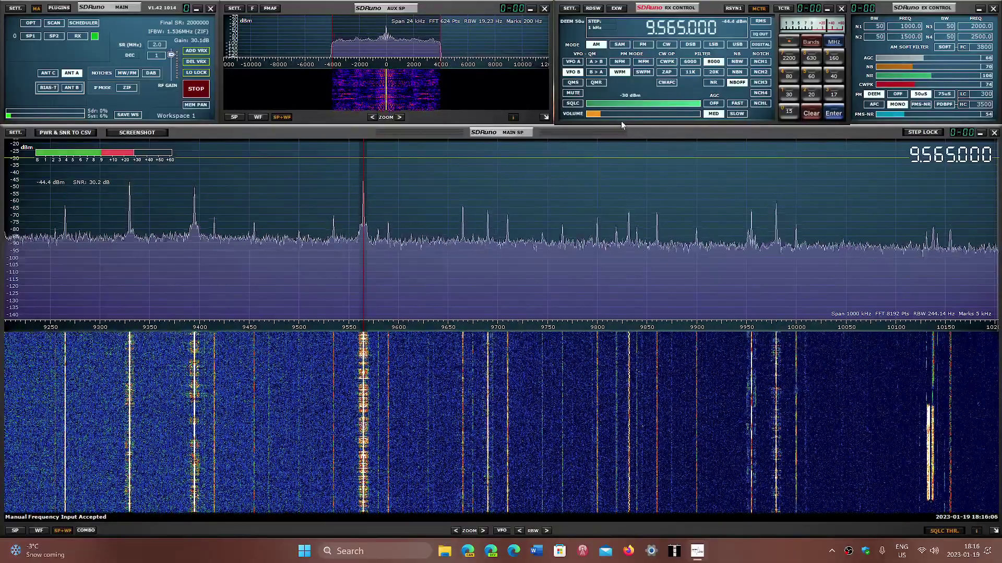
pyautogui.click(614, 114)
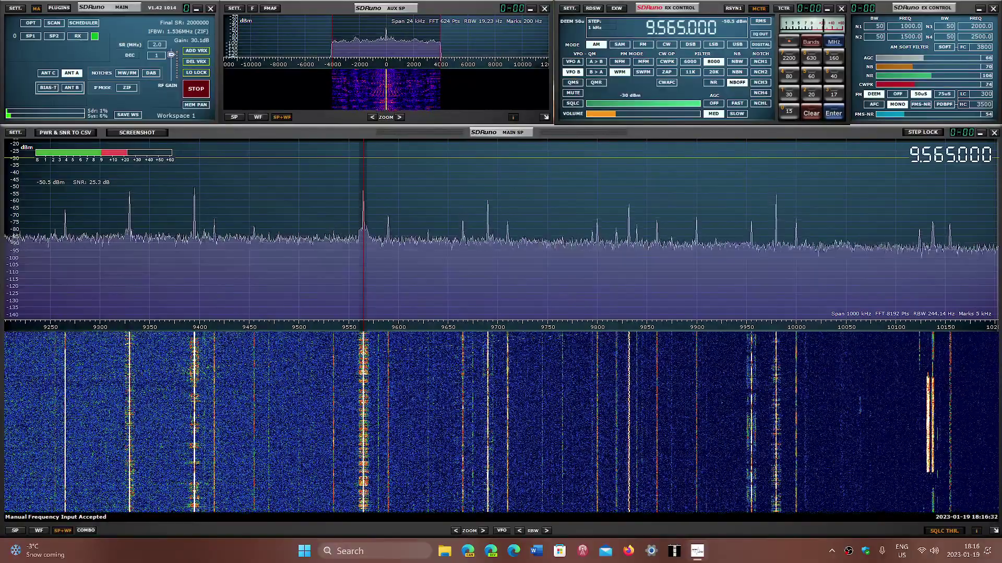
# - Enter 9590 kHz directly and lower the volume
pyautogui.write('9590')
pyautogui.press('Return')
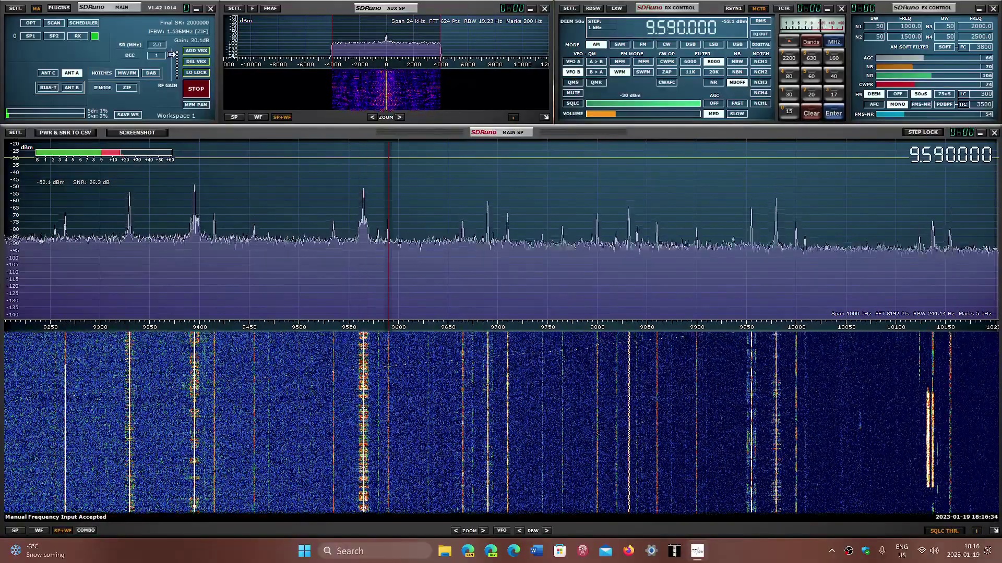
pyautogui.click(595, 114)
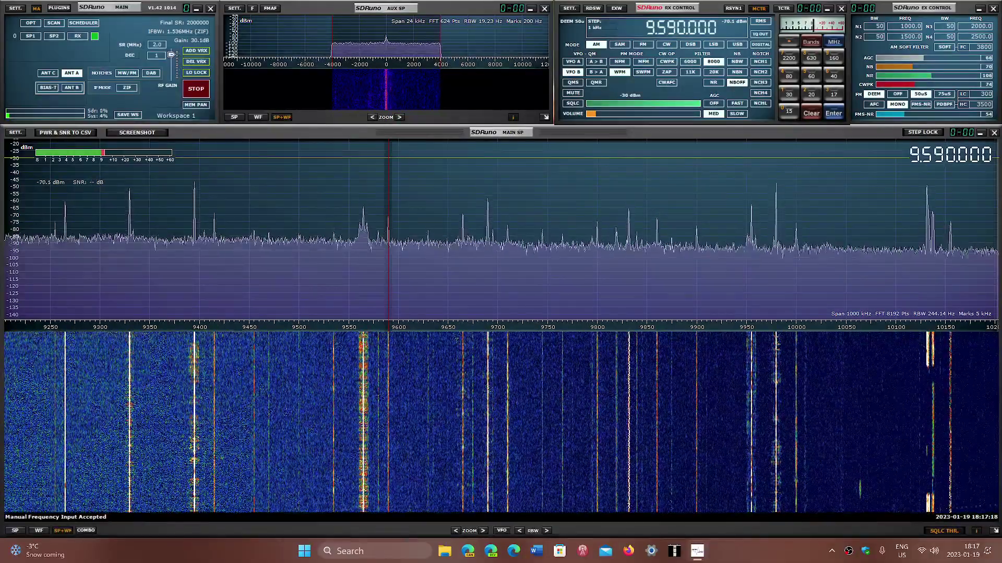
# - Tune to 9665 kHz, try USB then return to AM, and lower the volume slightly
pyautogui.write('9.665')
pyautogui.press('Return')
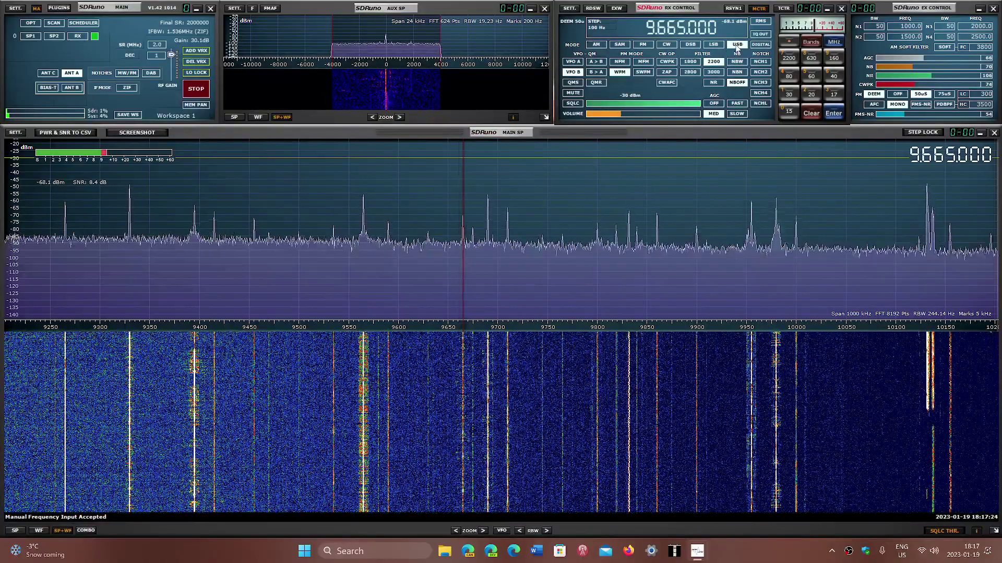
pyautogui.click(734, 46)
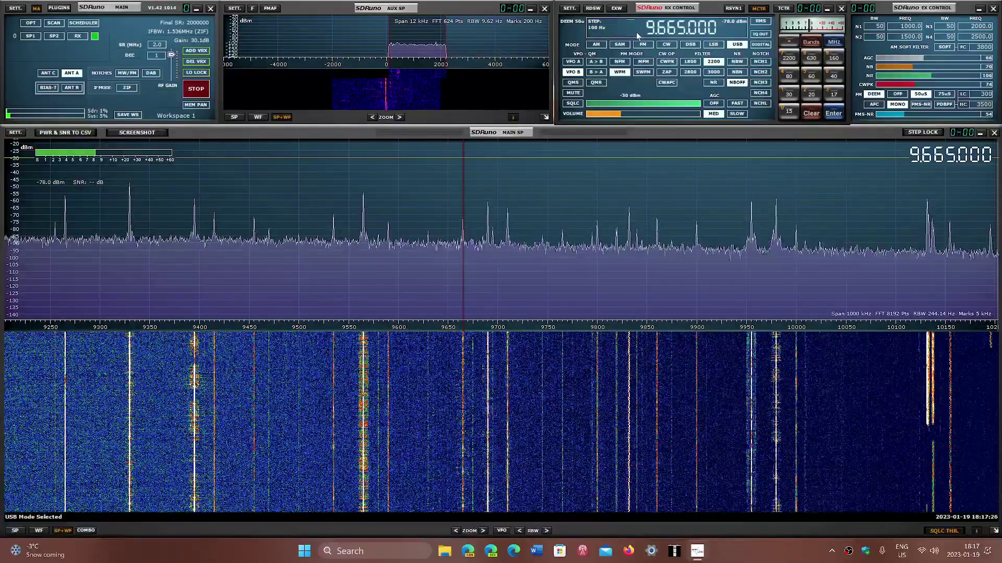
pyautogui.click(596, 44)
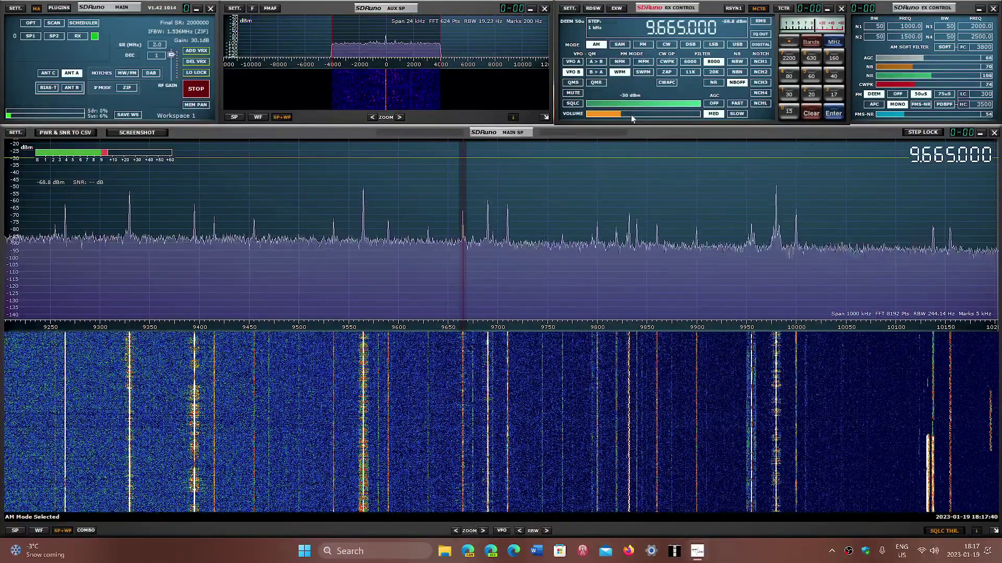
pyautogui.click(600, 115)
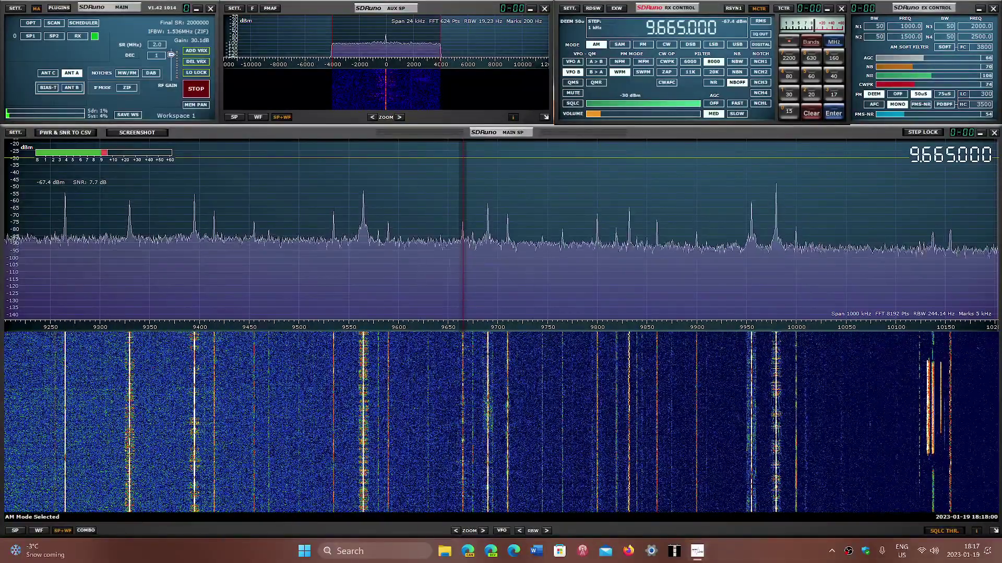
# - Tune to the 9690 kHz signal, raise the volume, then move to the 9710 kHz carrier
pyautogui.click(488, 219)
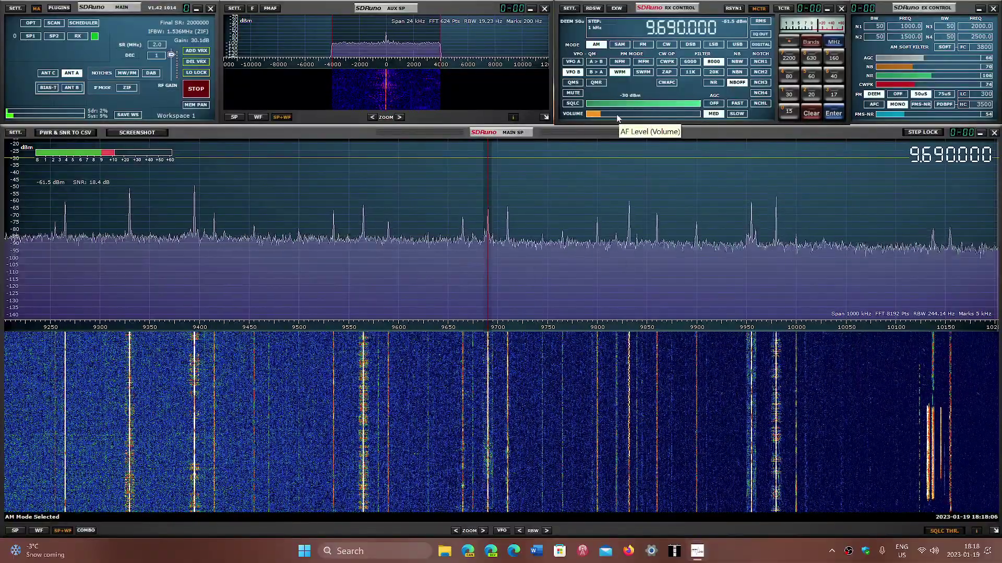
pyautogui.click(617, 115)
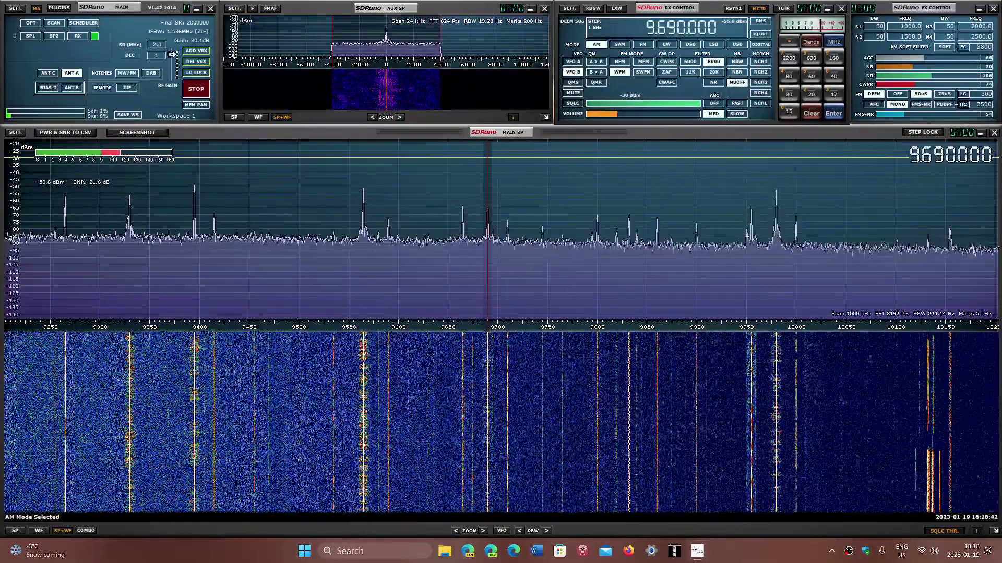
pyautogui.click(508, 157)
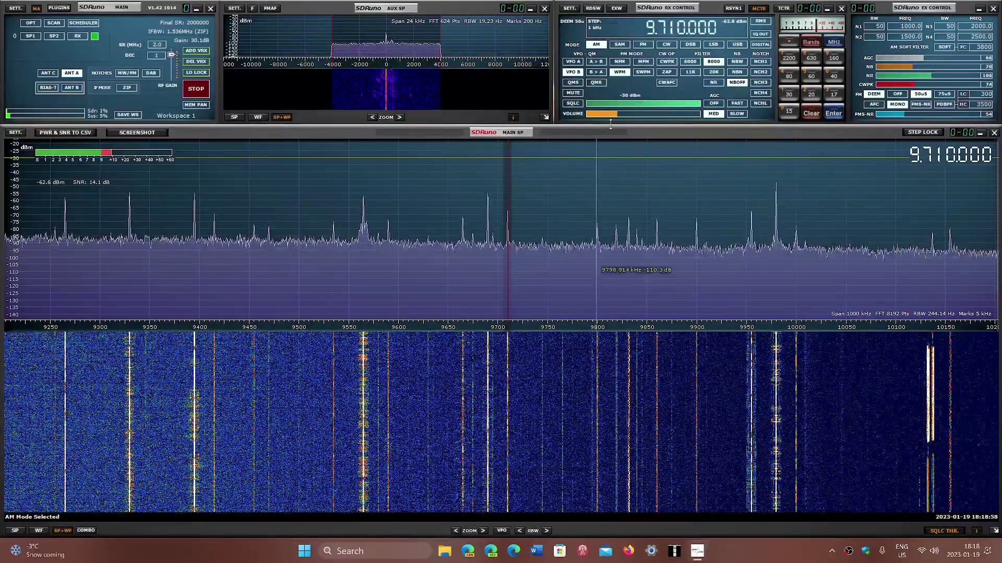
# - Tune to 9800 kHz and readjust the volume down, up, then slightly down
pyautogui.click(599, 111)
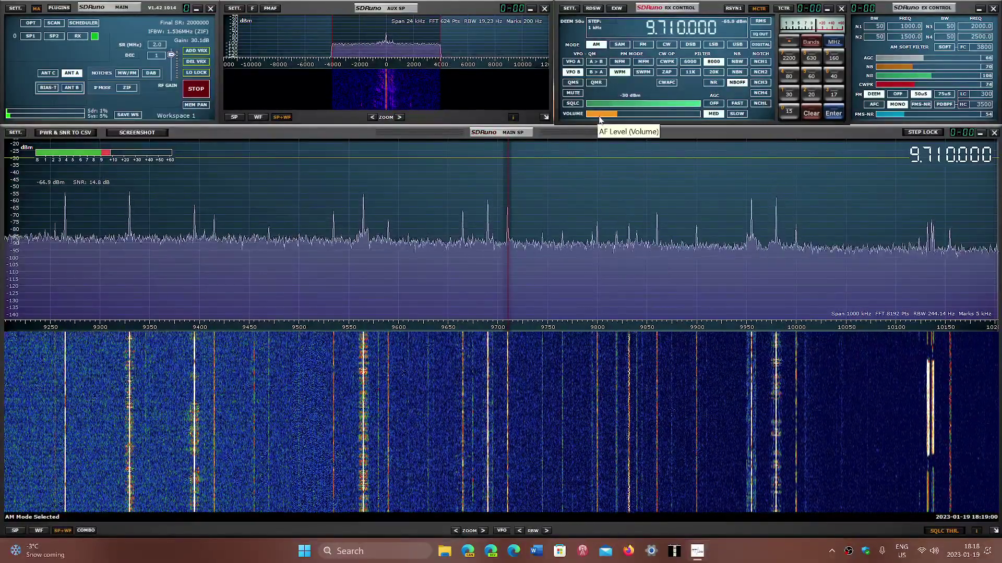
pyautogui.click(599, 115)
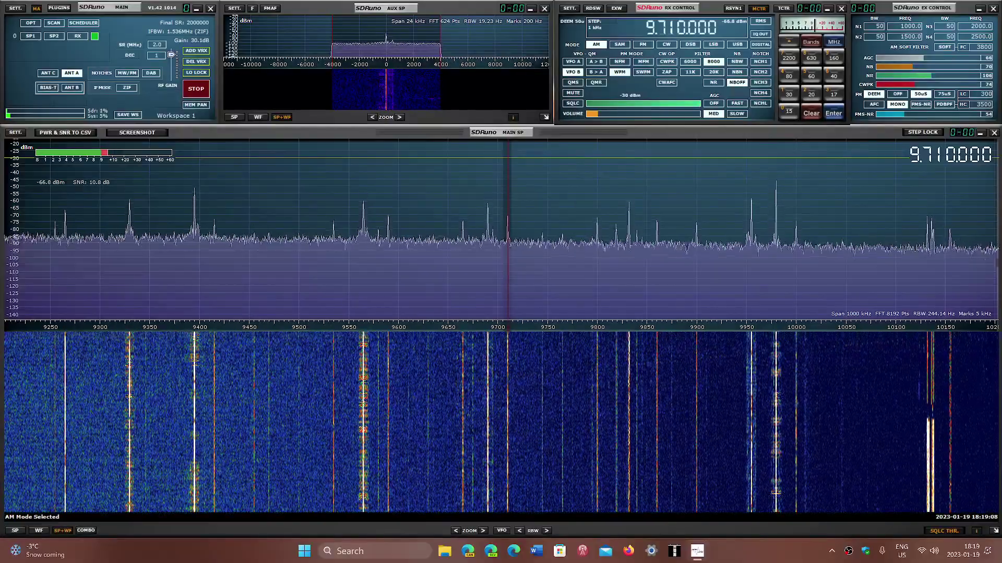
pyautogui.click(597, 229)
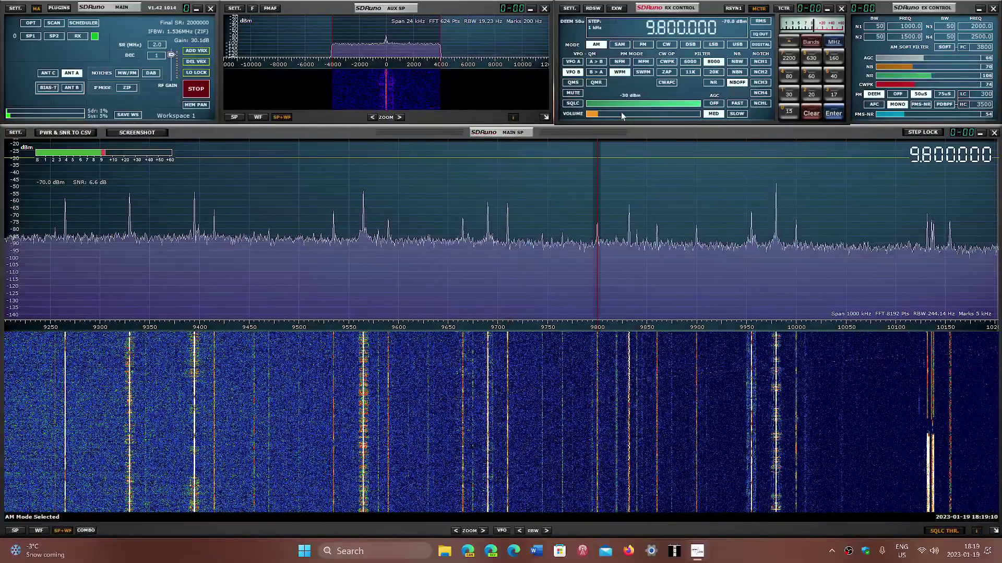
pyautogui.click(618, 112)
pyautogui.click(609, 115)
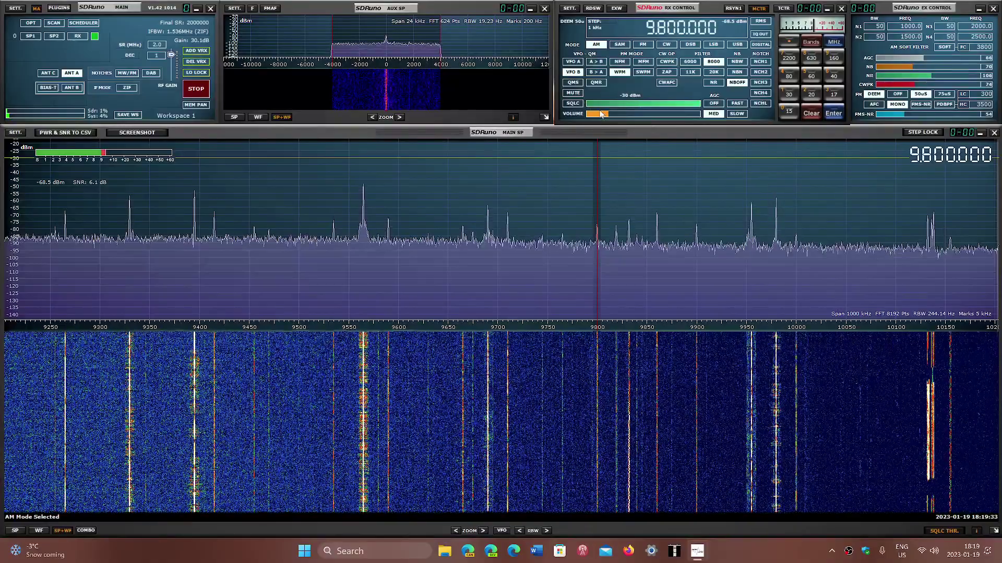
# - Step through signals at 9819, 9831, 9839 and 9859 kHz, ending at 9860 kHz
pyautogui.scroll(-4, 605, 118)
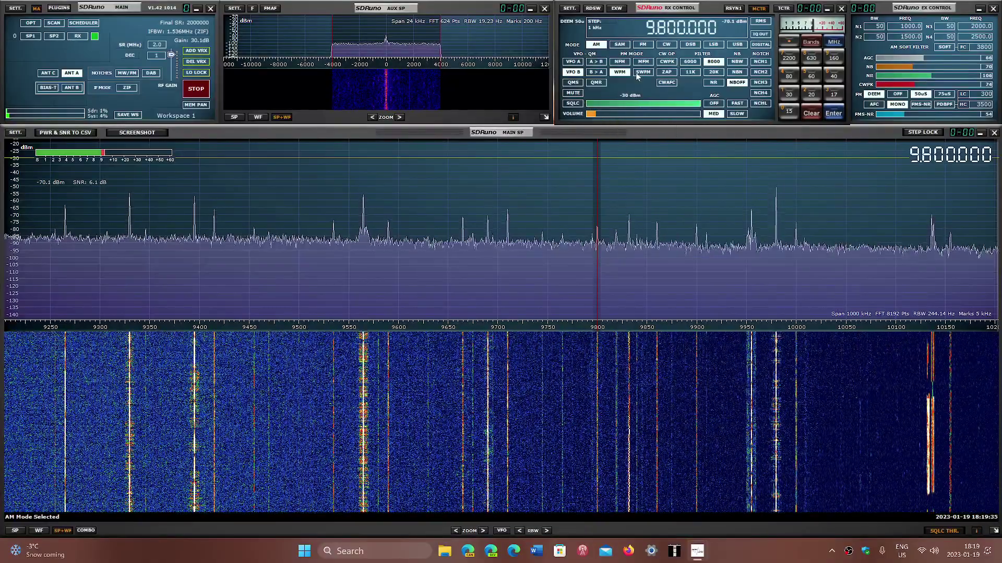
pyautogui.click(616, 280)
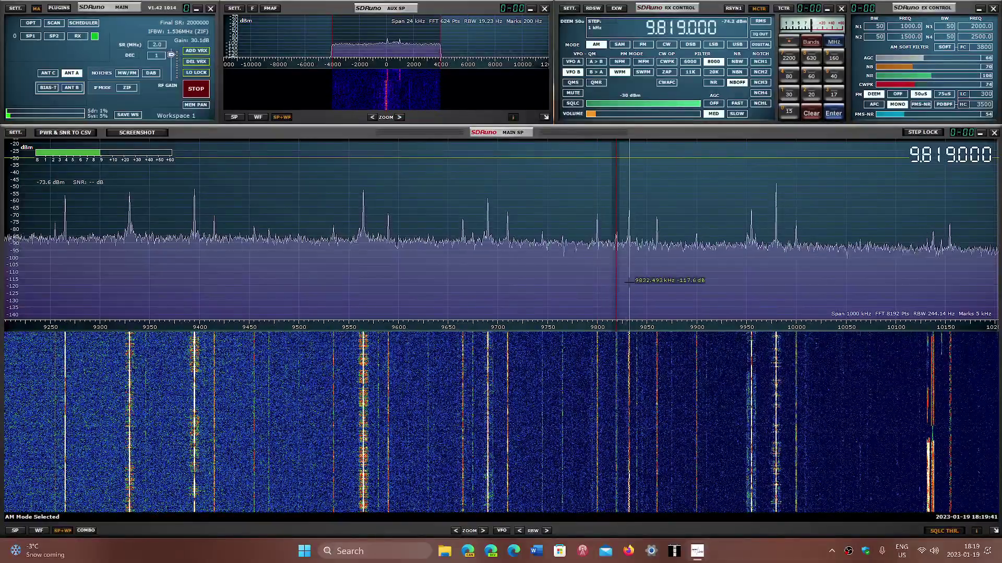
pyautogui.click(627, 282)
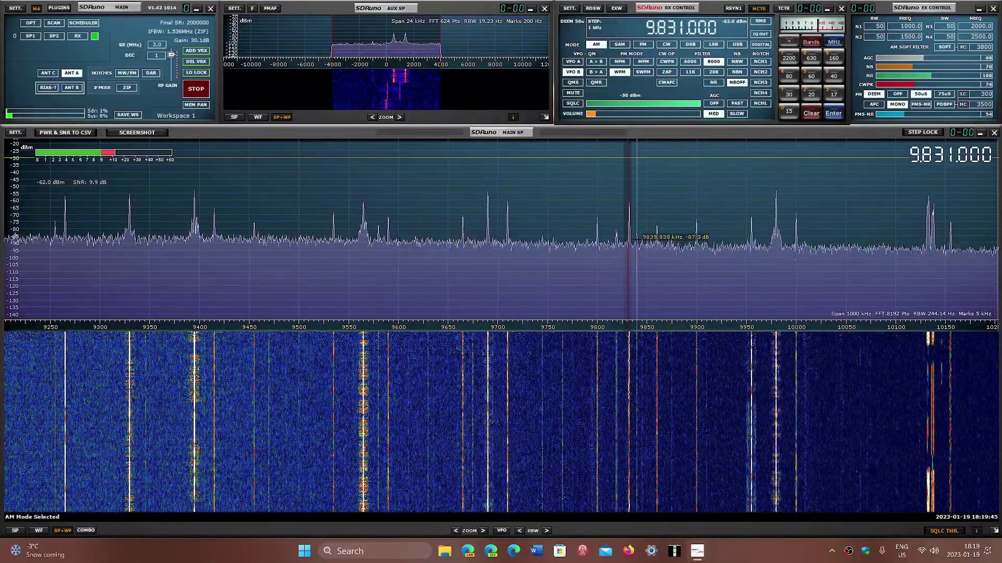
pyautogui.click(636, 245)
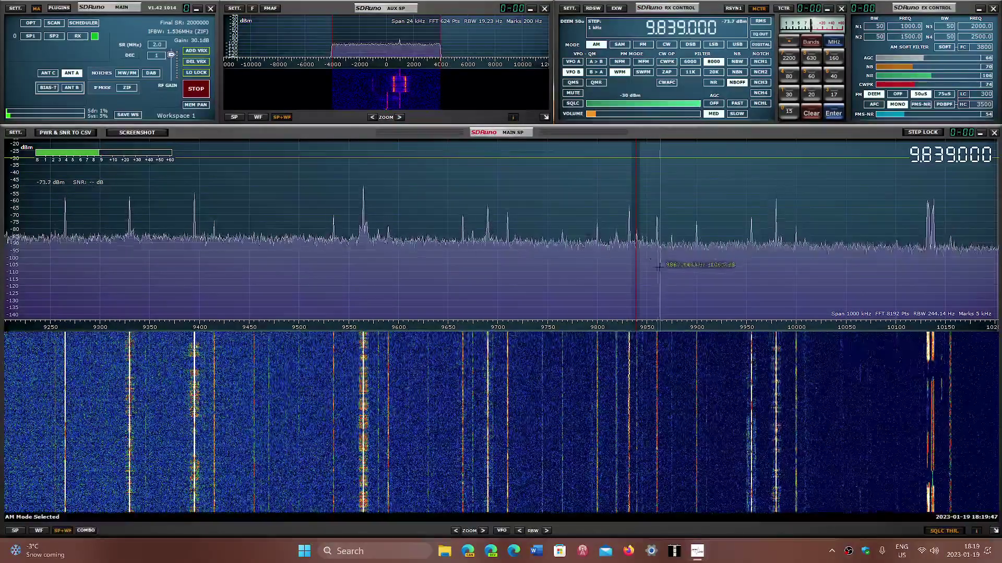
pyautogui.click(656, 266)
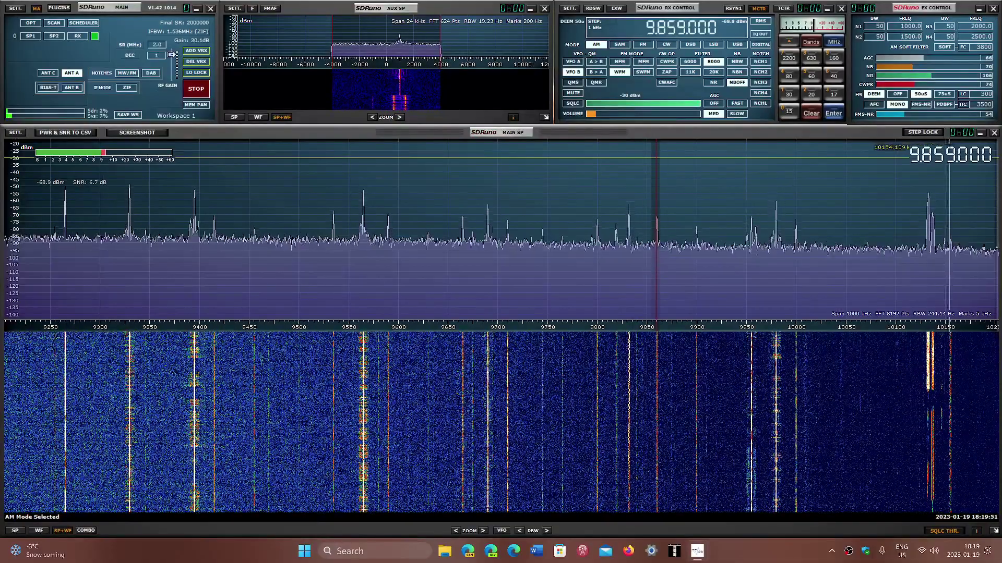
pyautogui.scroll(1, 951, 156)
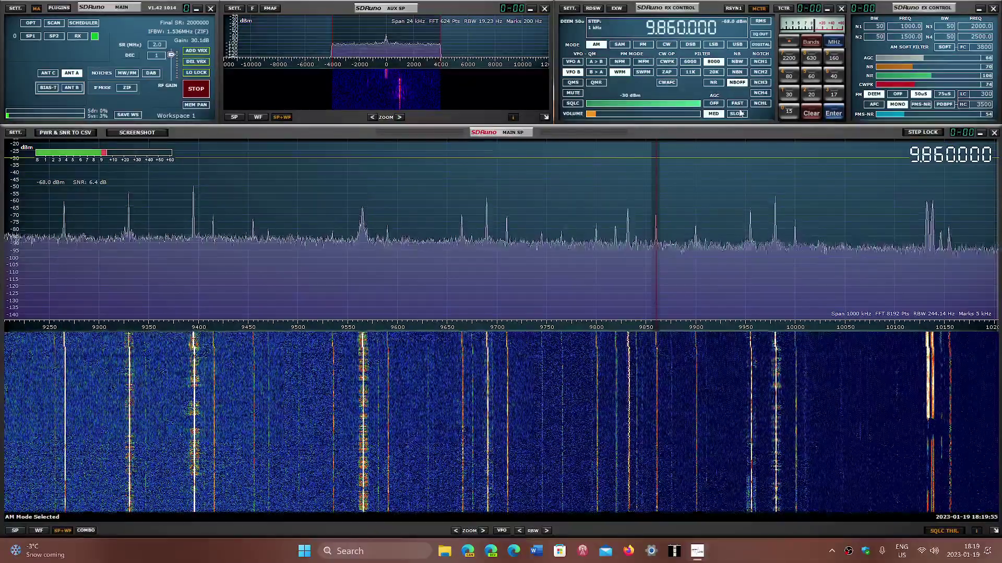
# - Nudge the volume up, then set it low while listening at 9860 kHz
pyautogui.click(612, 113)
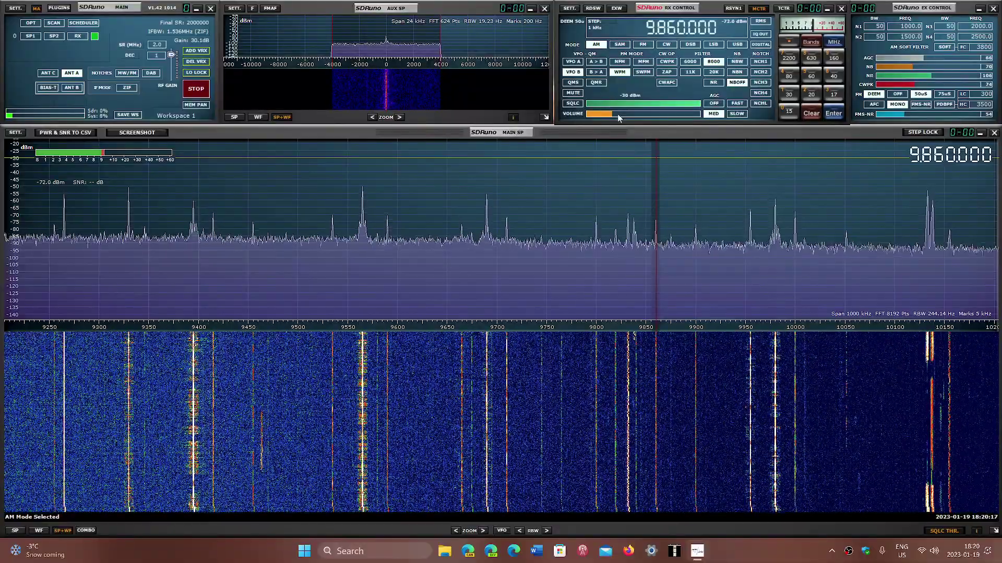
pyautogui.click(597, 116)
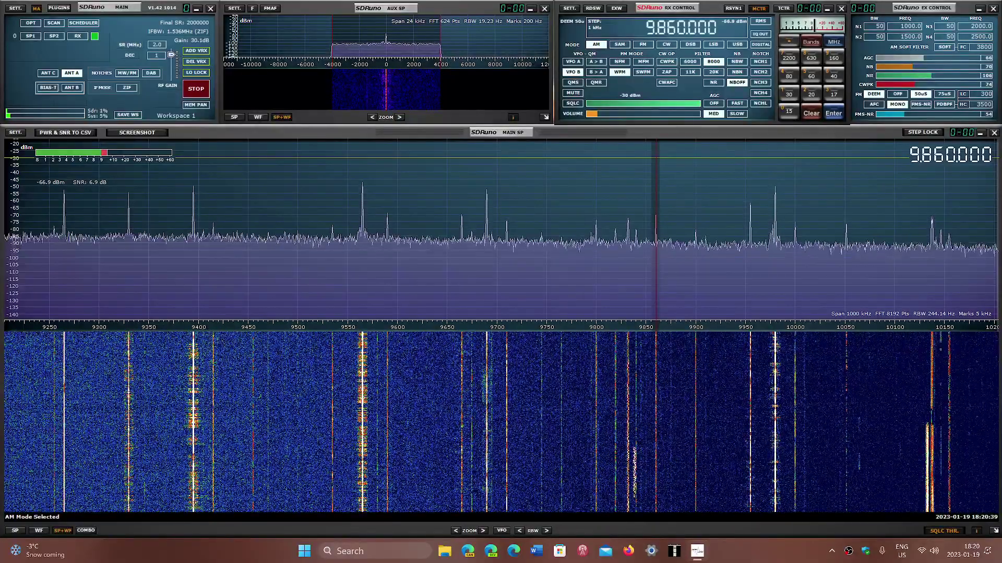
# - Tune through 9900 kHz to the 9955 kHz station, adjusting the audio volume along the way
pyautogui.click(695, 240)
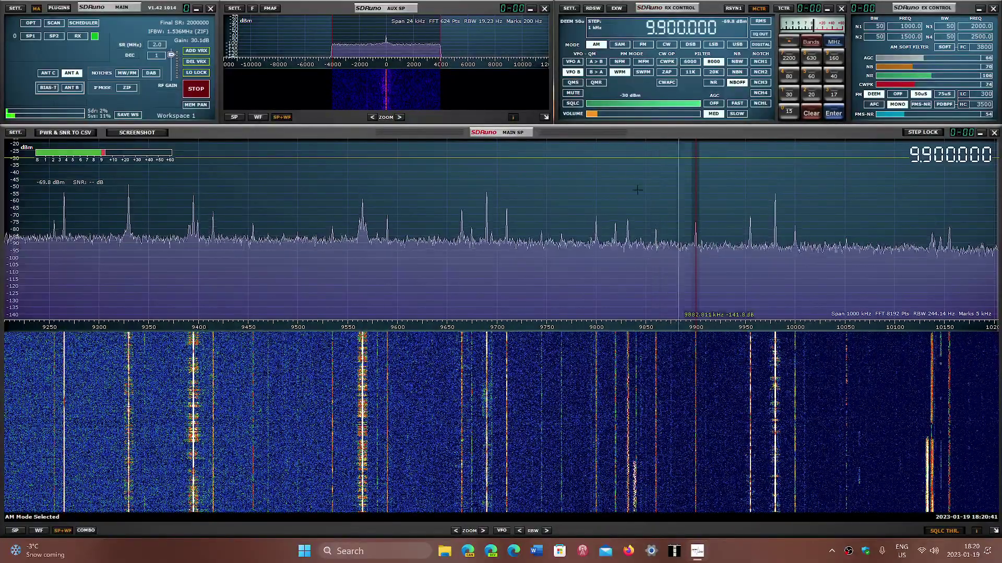
pyautogui.click(611, 113)
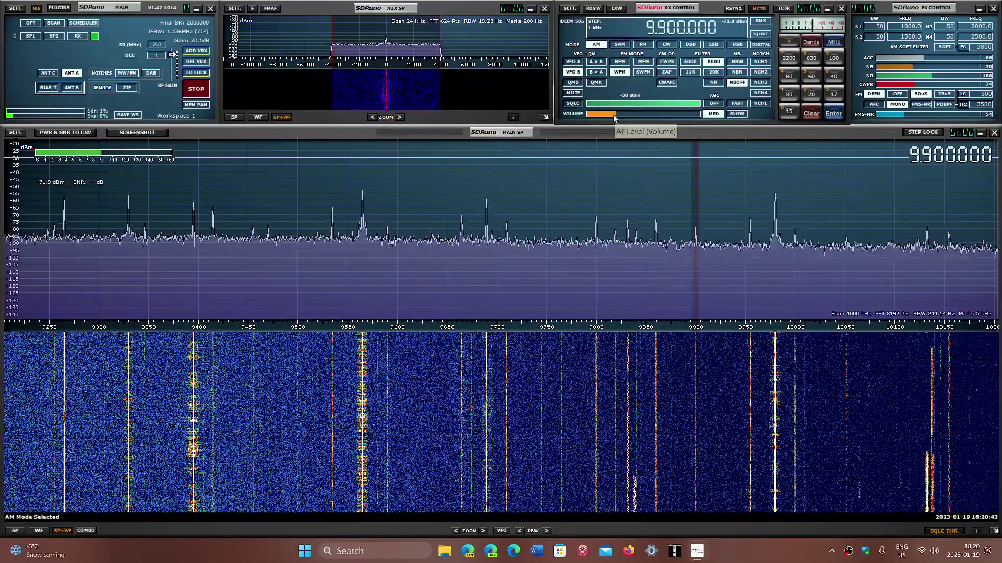
pyautogui.click(610, 114)
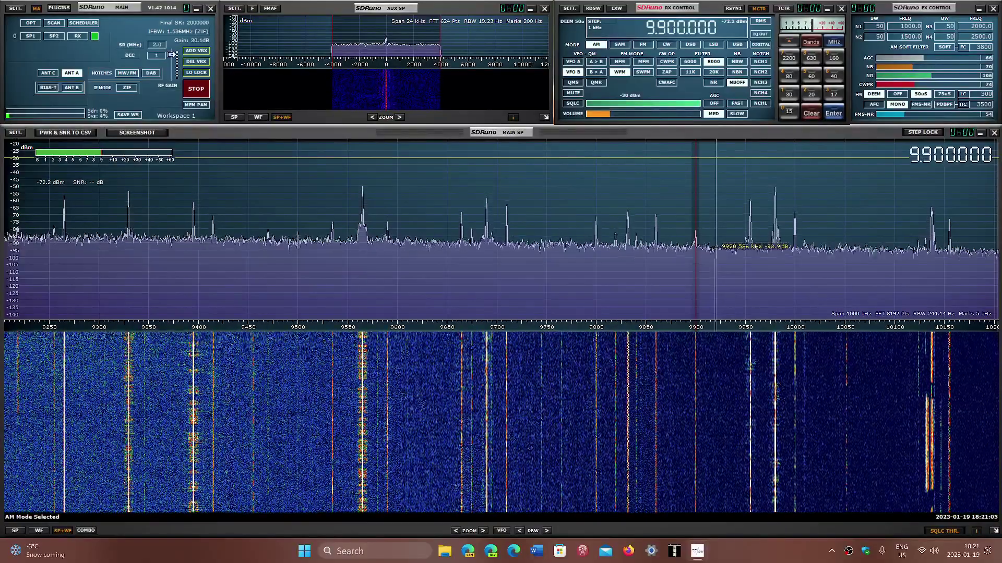
pyautogui.click(597, 115)
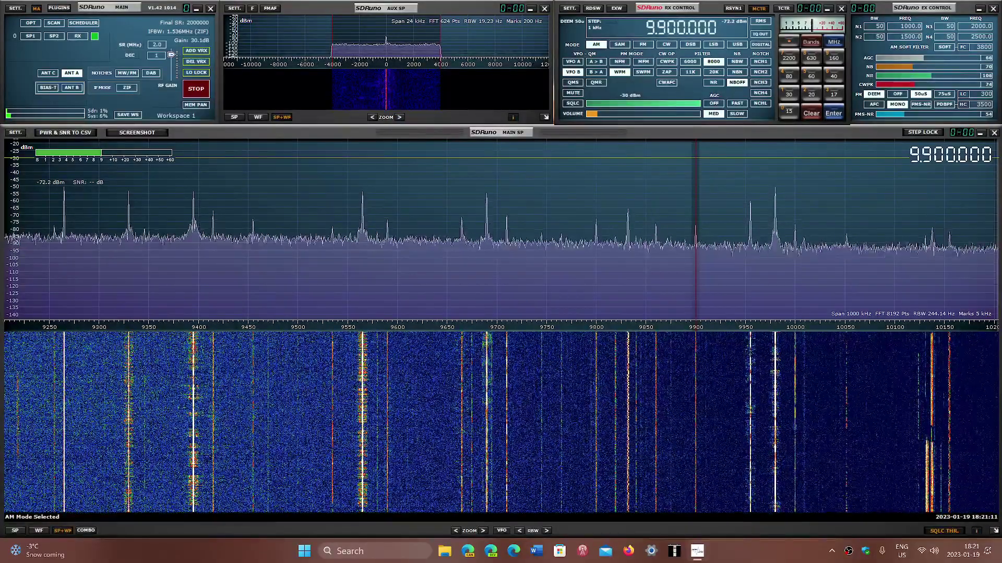
pyautogui.click(750, 234)
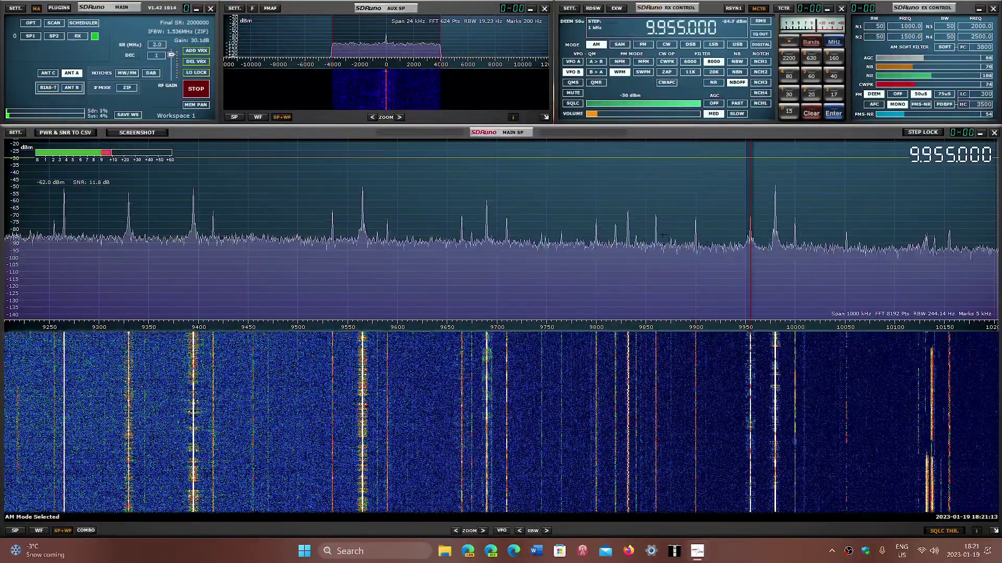
# - Nudge the volume up and step the tuning via 9980 and 9999 kHz to 10000.000 kHz
pyautogui.click(617, 116)
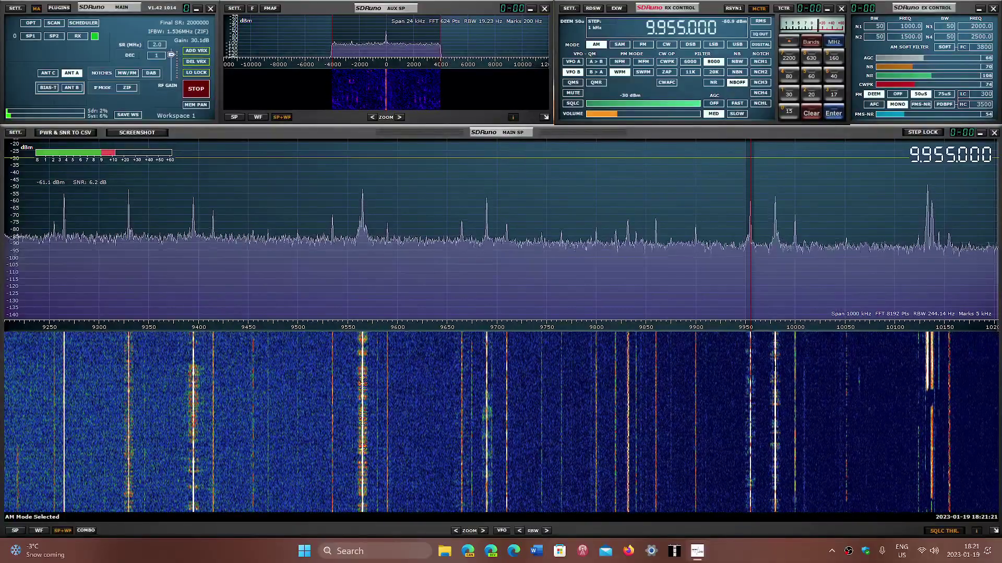
pyautogui.click(775, 240)
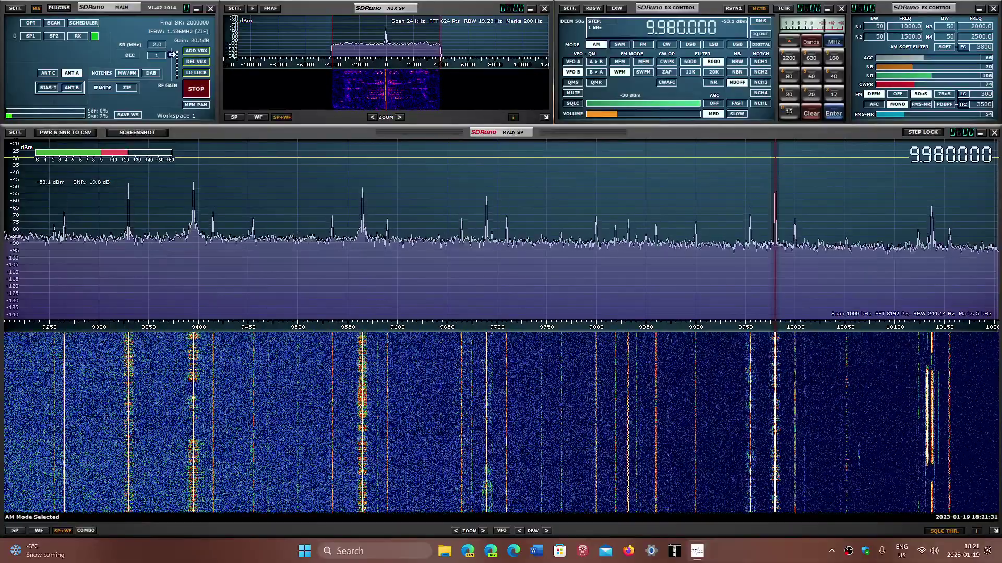
pyautogui.click(794, 281)
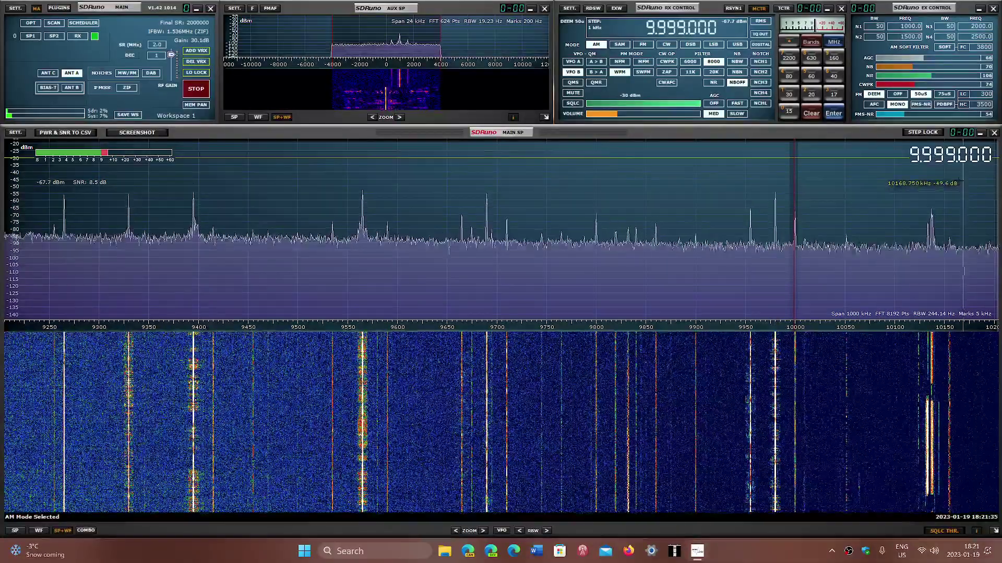
pyautogui.scroll(1, 954, 163)
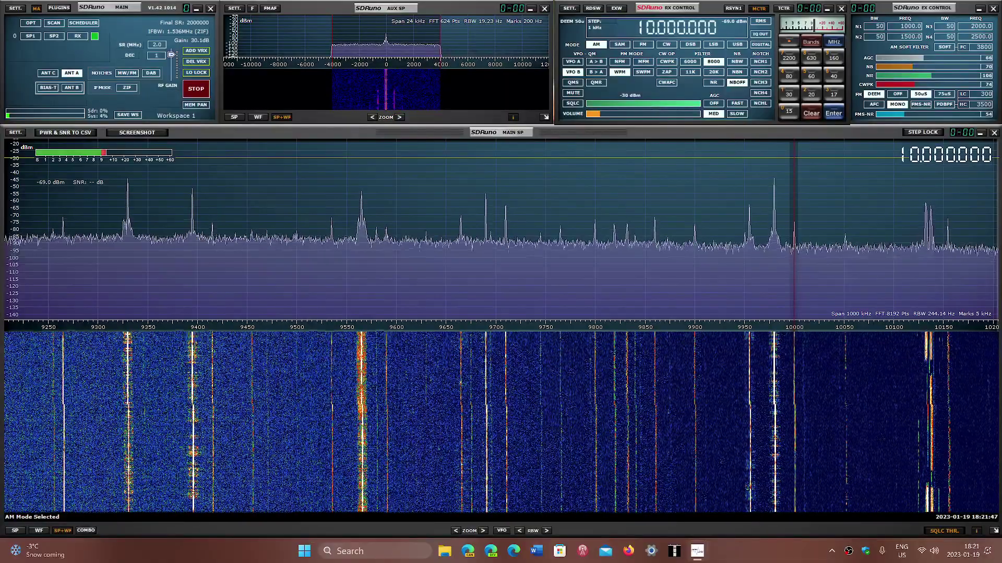
# - Tune to 10051 kHz in upper sideband and fine-tune the audio volume
pyautogui.click(845, 235)
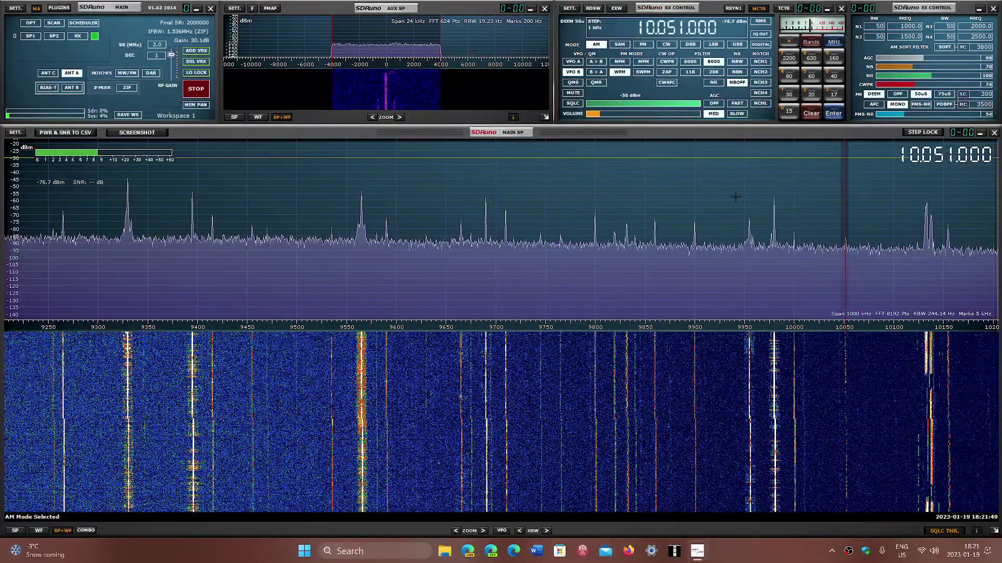
pyautogui.click(692, 25)
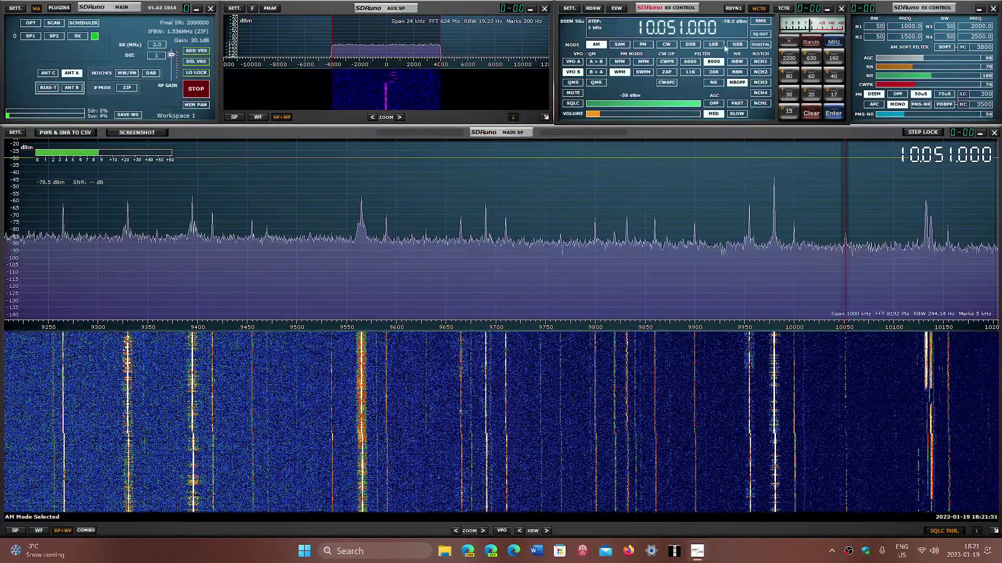
pyautogui.click(737, 46)
pyautogui.click(619, 114)
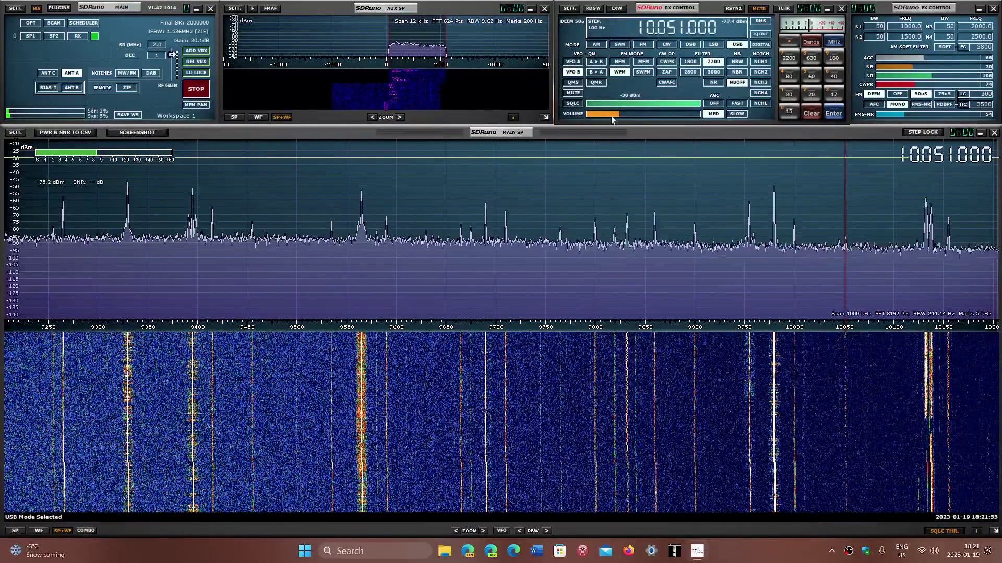
pyautogui.click(612, 115)
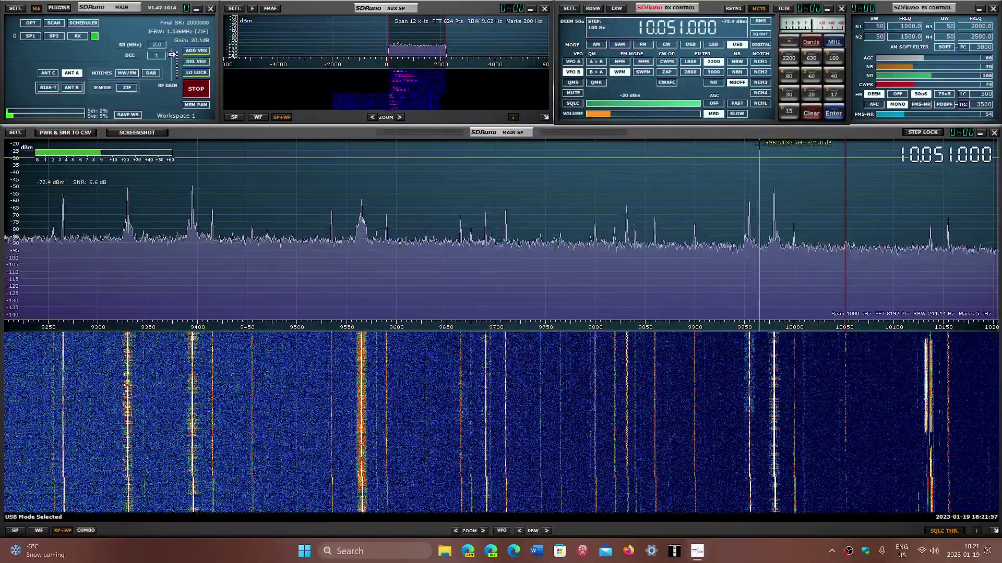
# - Set AGC to SLOW, turn the volume down, and begin direct frequency entry
pyautogui.click(736, 114)
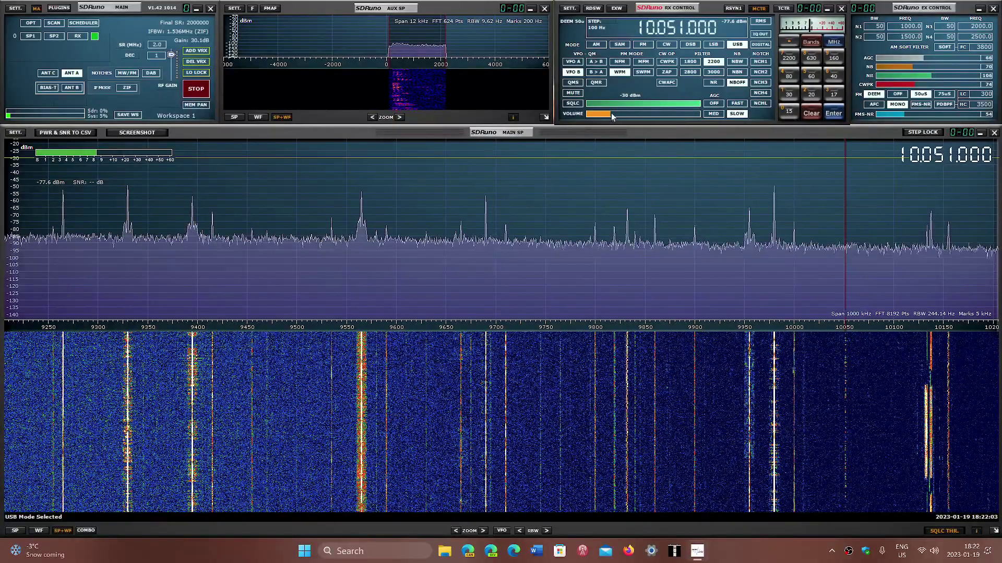
pyautogui.click(612, 114)
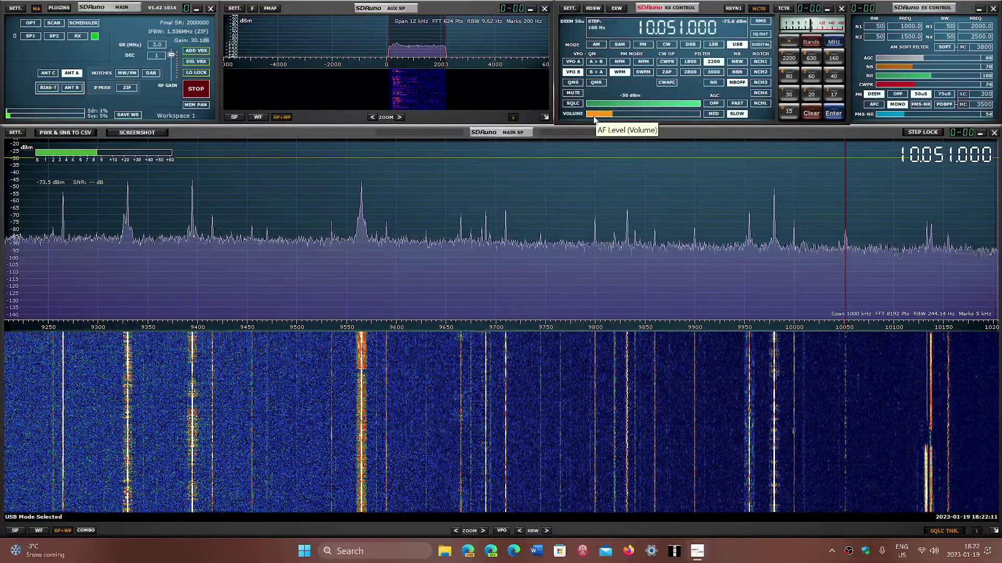
pyautogui.click(596, 116)
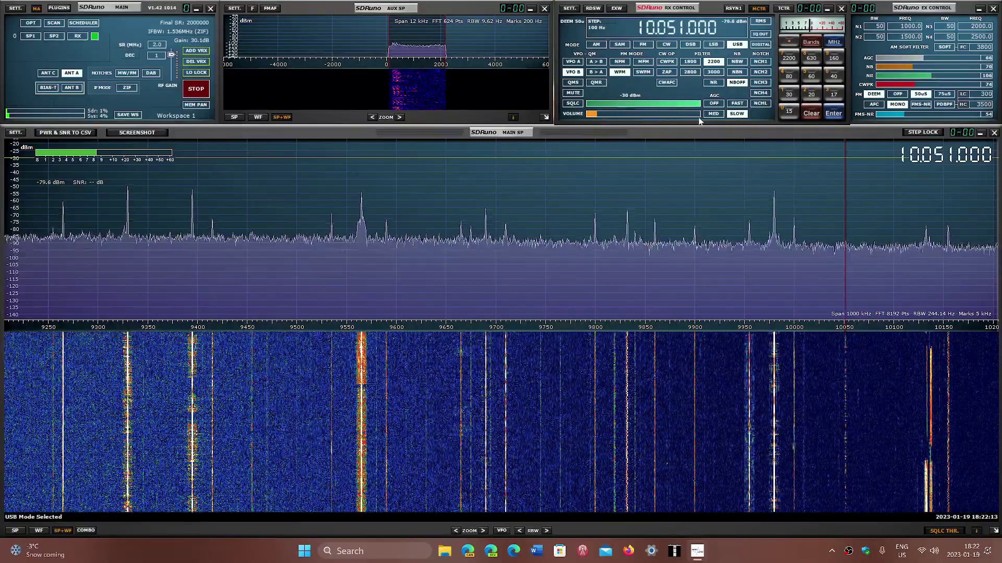
pyautogui.click(679, 32)
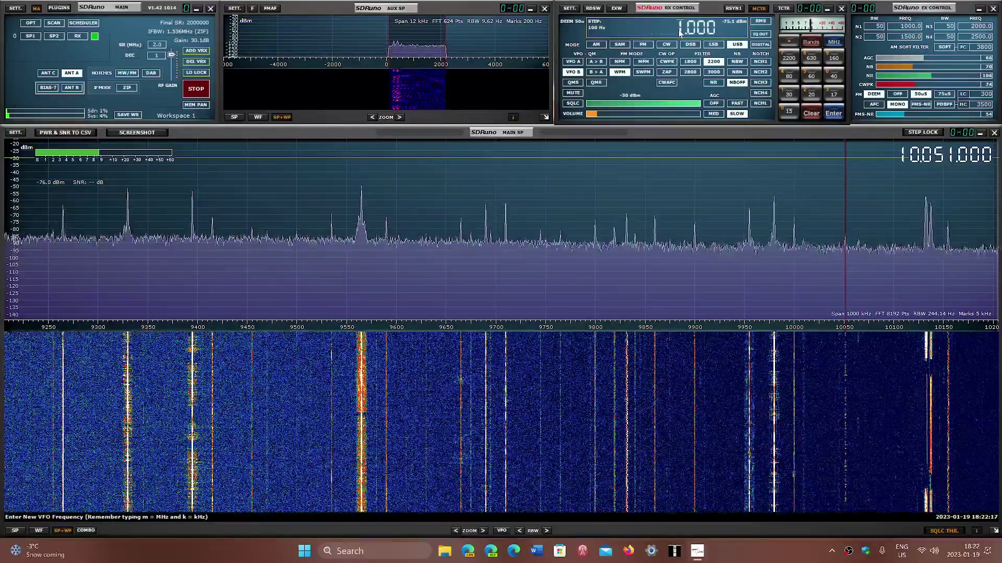
# - Enter 9996 kHz and listen in CW mode, adjusting the volume
pyautogui.write('9999')
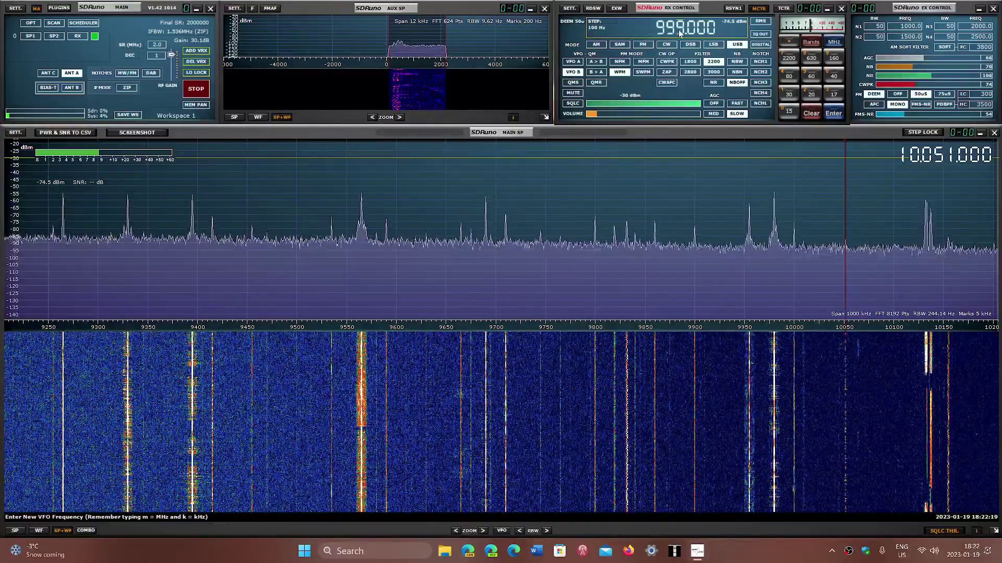
pyautogui.press('BackSpace')
pyautogui.write('6')
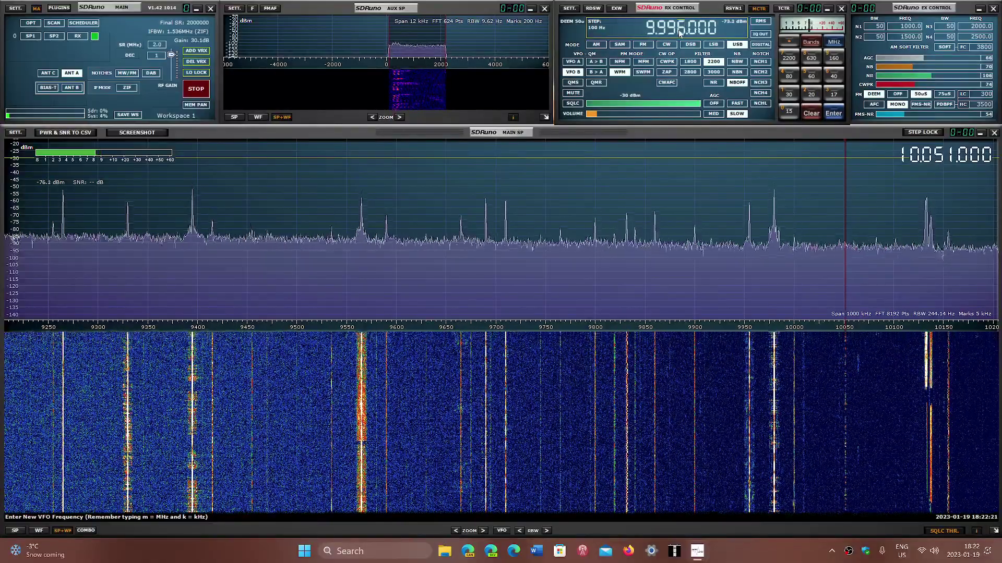
pyautogui.press('Return')
pyautogui.click(666, 44)
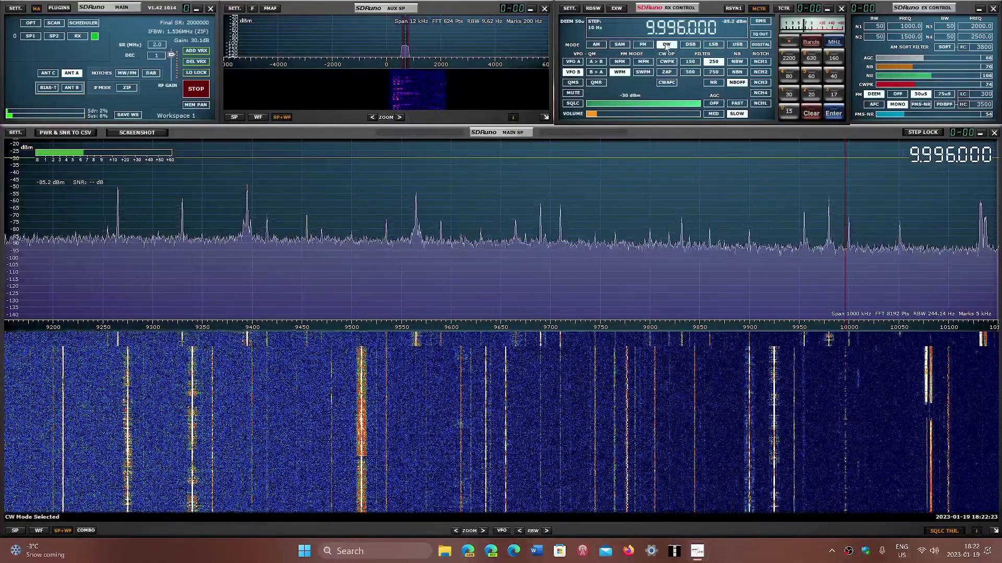
pyautogui.click(603, 114)
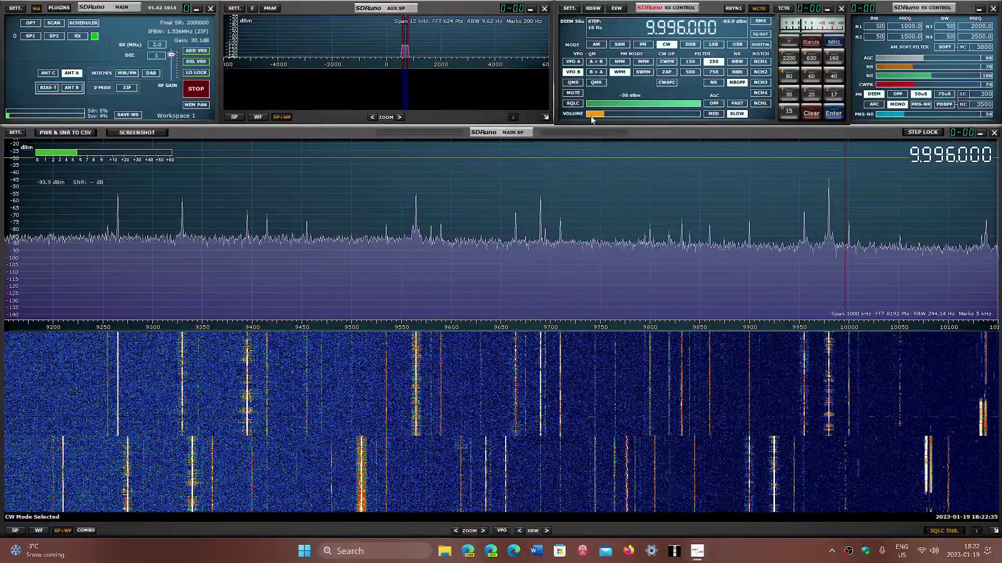
pyautogui.click(595, 117)
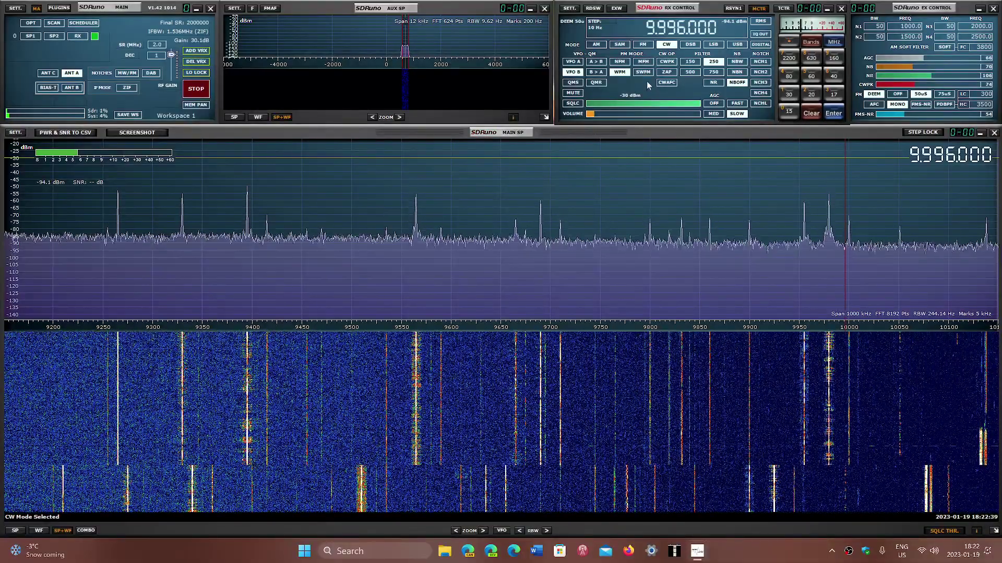
# - Switch back to AM and retune to 10000.000 kHz
pyautogui.click(596, 45)
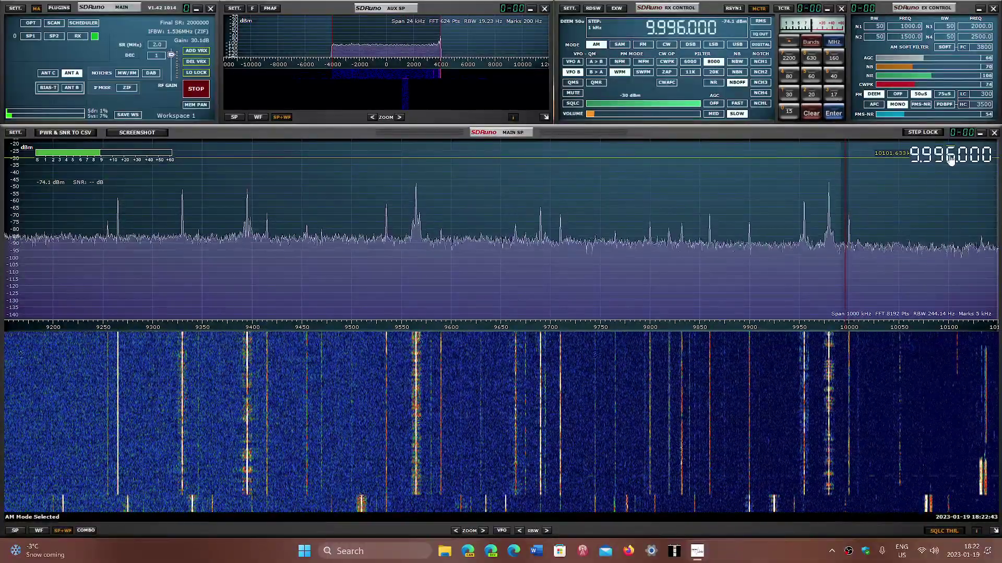
pyautogui.scroll(1, 950, 161)
pyautogui.scroll(3, 951, 161)
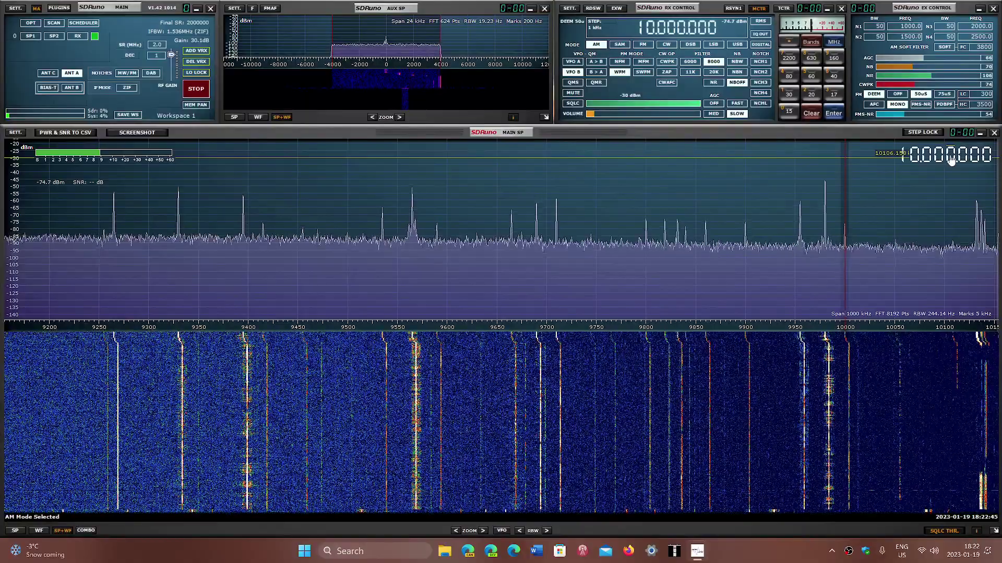